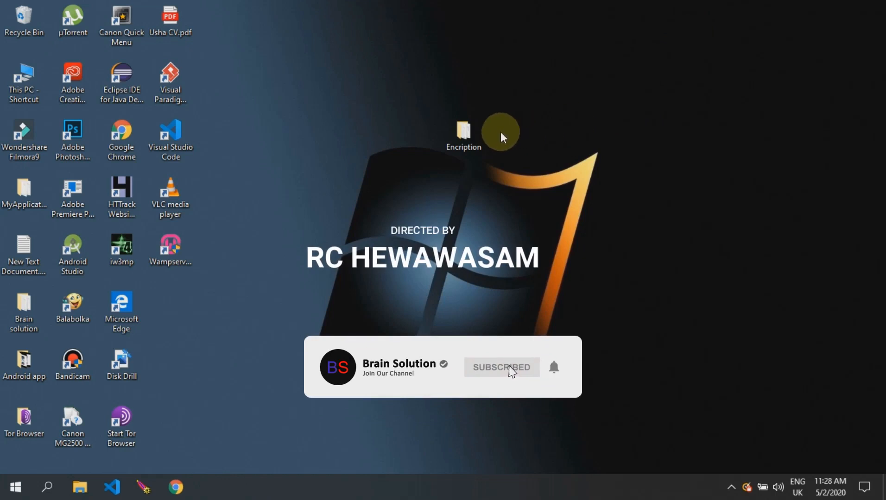
Step: Open the Encription folder from the desktop to view its two folders and two text files
double_click(478, 136)
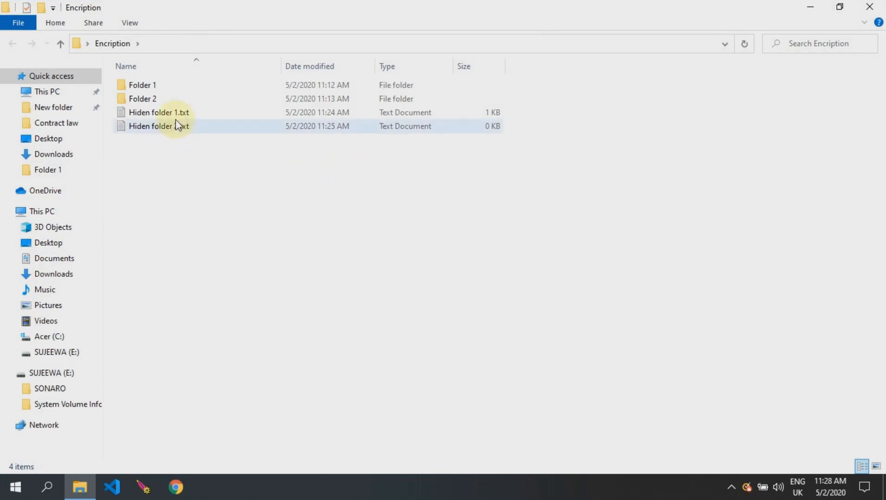
click(130, 87)
double_click(138, 88)
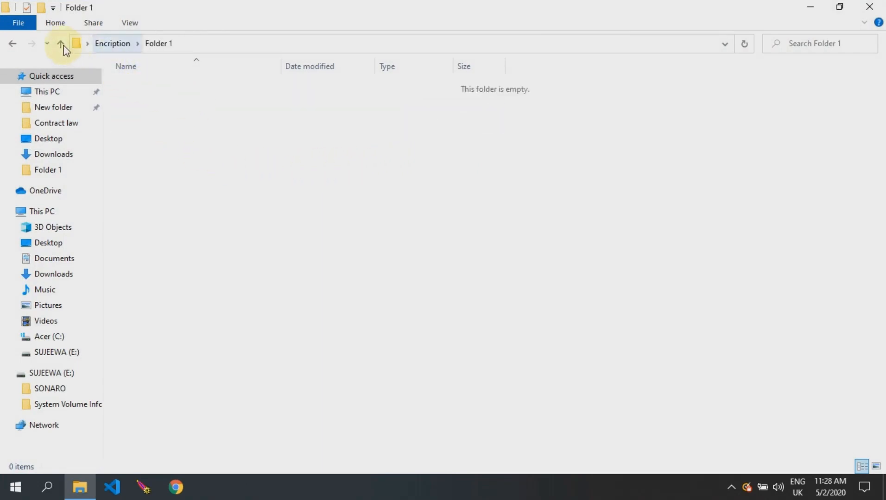
click(60, 43)
click(136, 98)
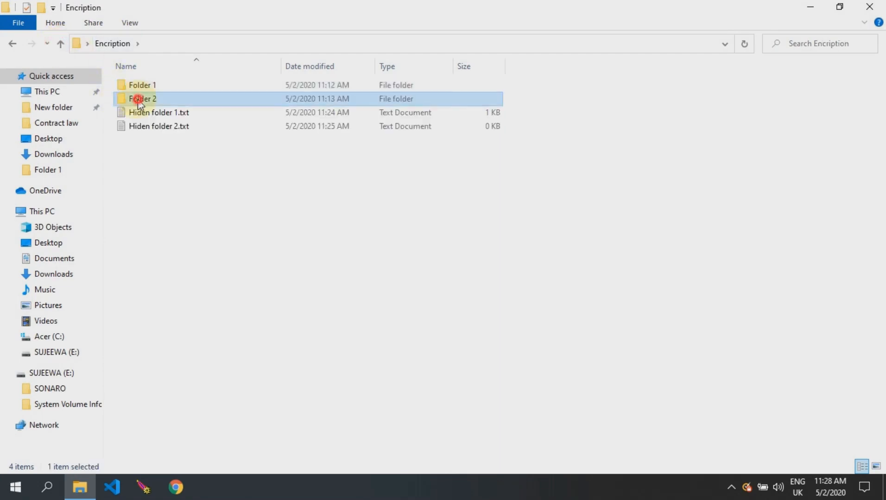
double_click(138, 99)
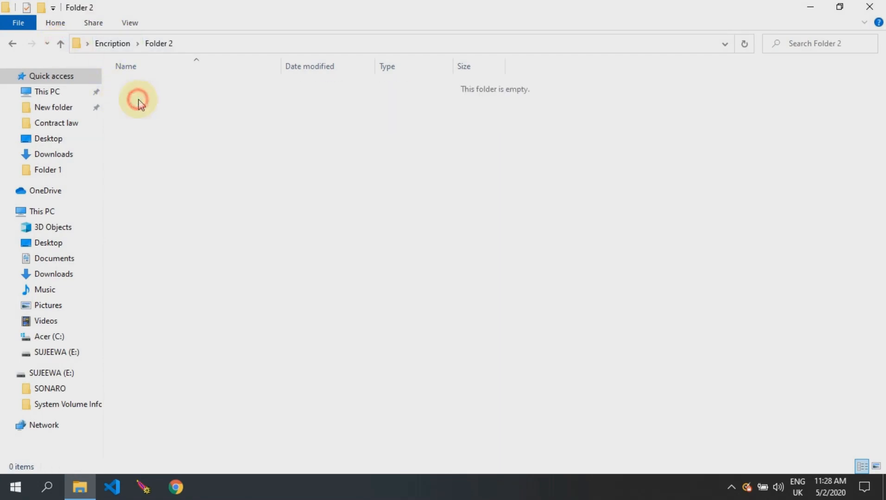
click(61, 43)
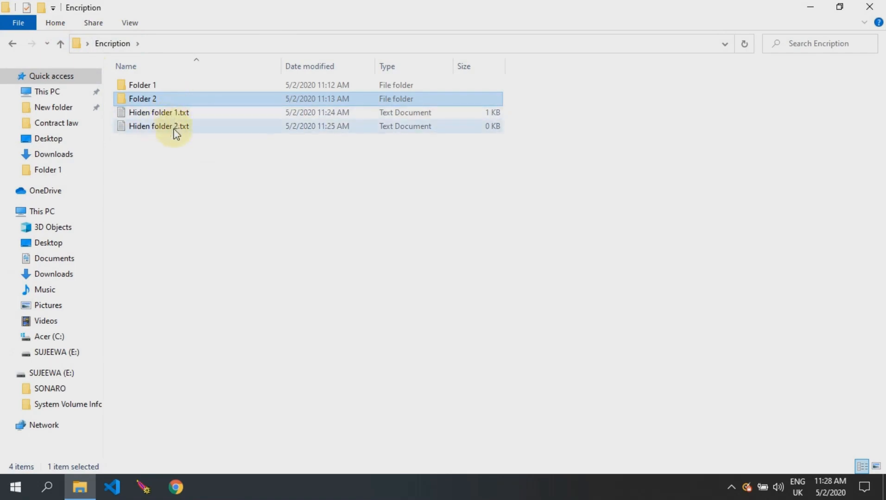
click(178, 186)
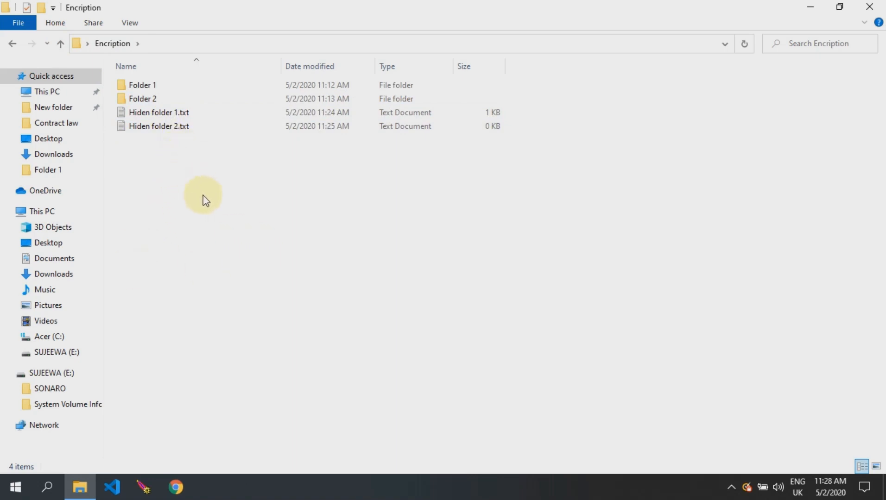
Step: Start a blank Notepad document, paste the folder-locker script, and delete its YOUR_PASSWORD placeholder
key(super+r)
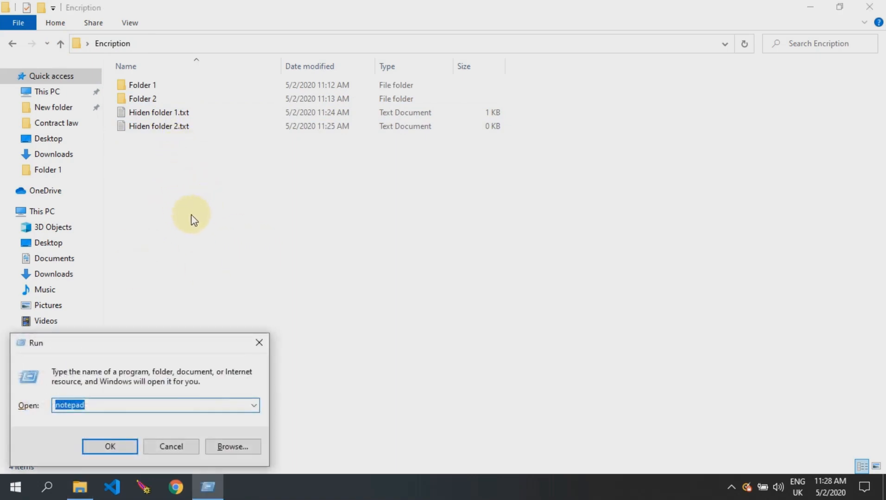
key(Return)
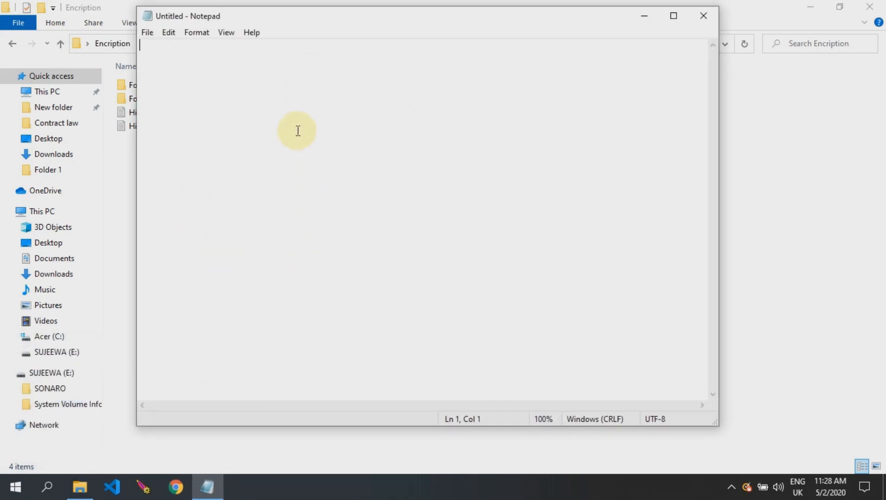
key(ctrl+v)
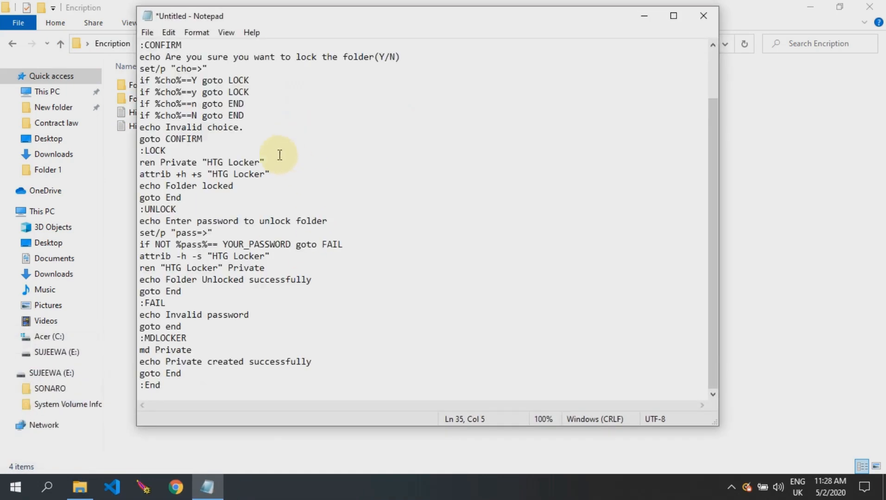
scroll(280, 155, up, 2)
scroll(318, 167, down, 2)
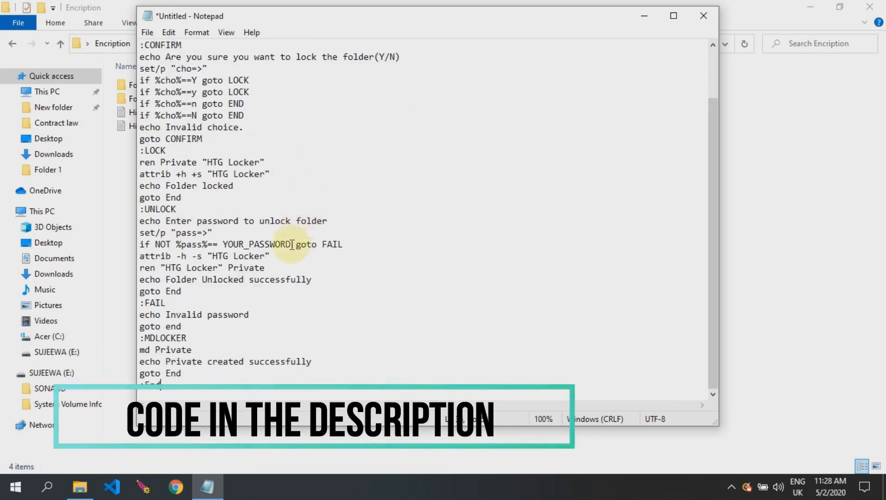
drag(291, 245, 222, 242)
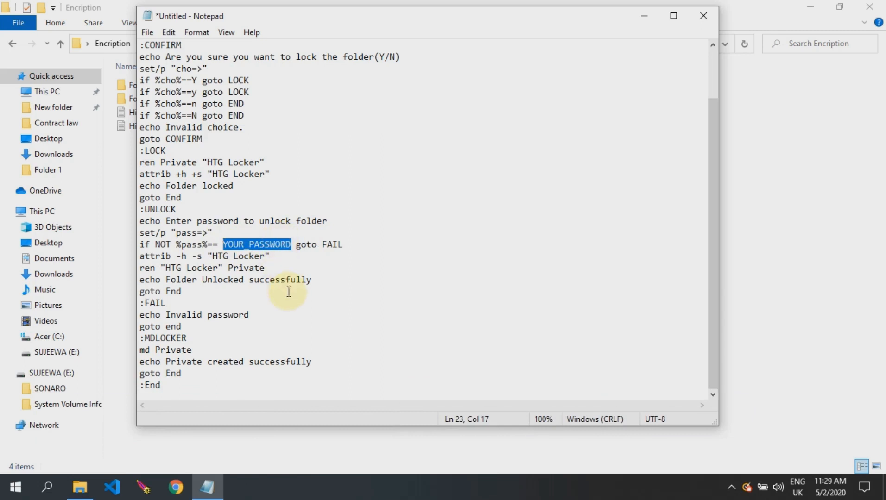
key(BackSpace)
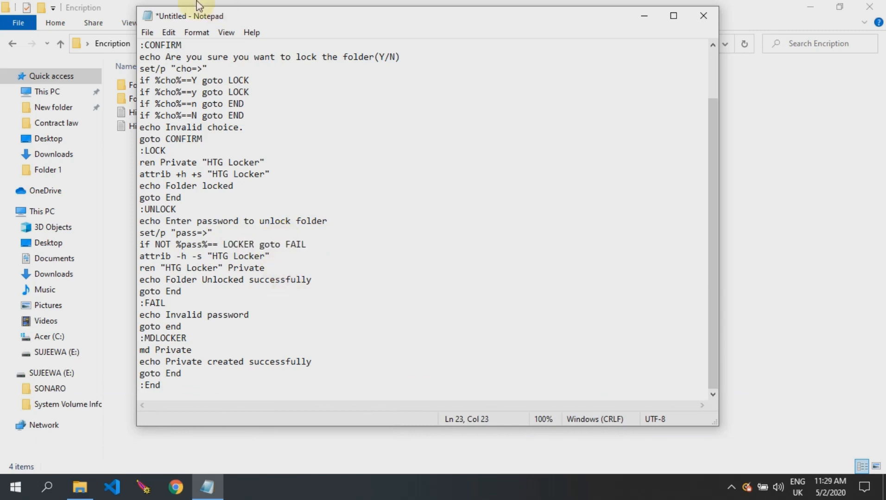
Step: Save the script as Blocker.bat in the Encription folder and close Notepad
click(147, 32)
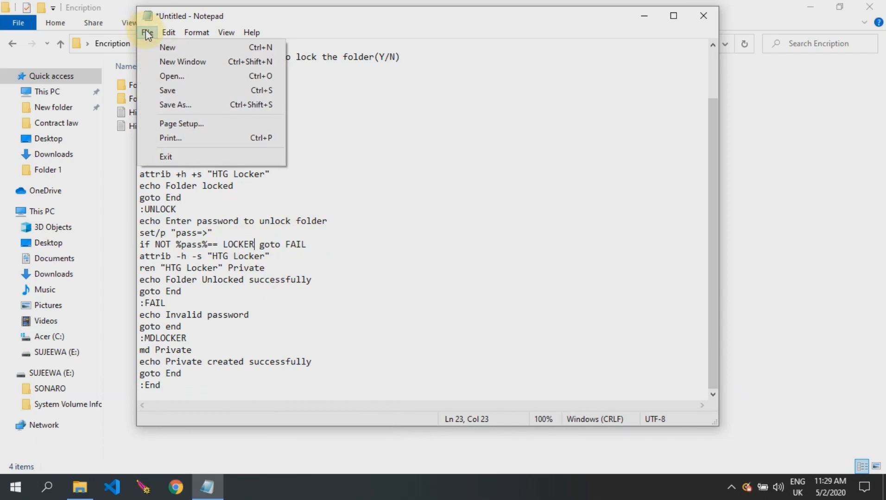
click(167, 105)
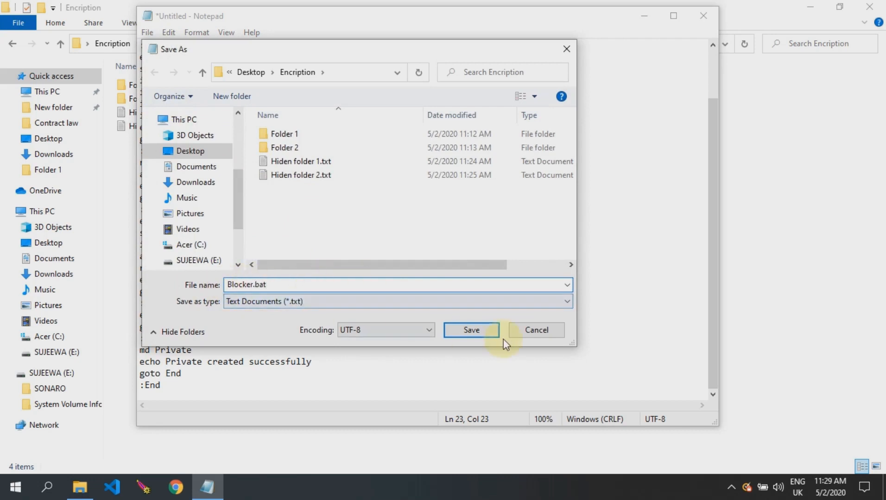
click(478, 335)
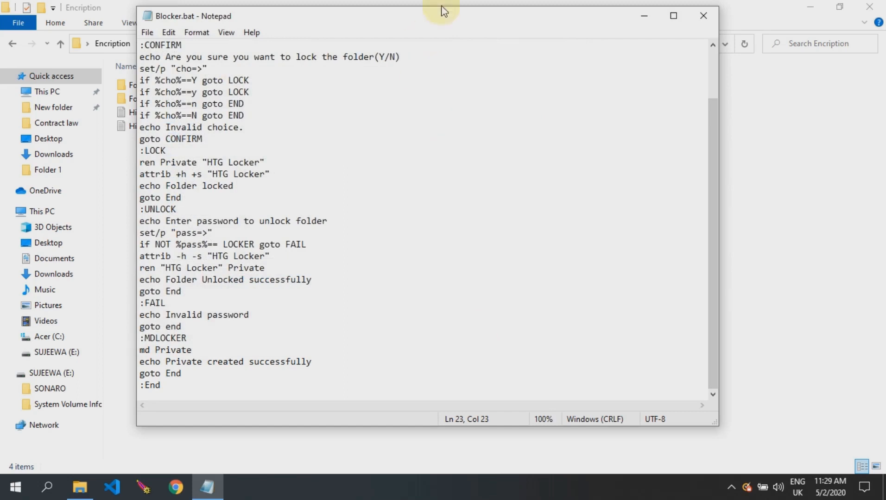
drag(457, 14, 552, 58)
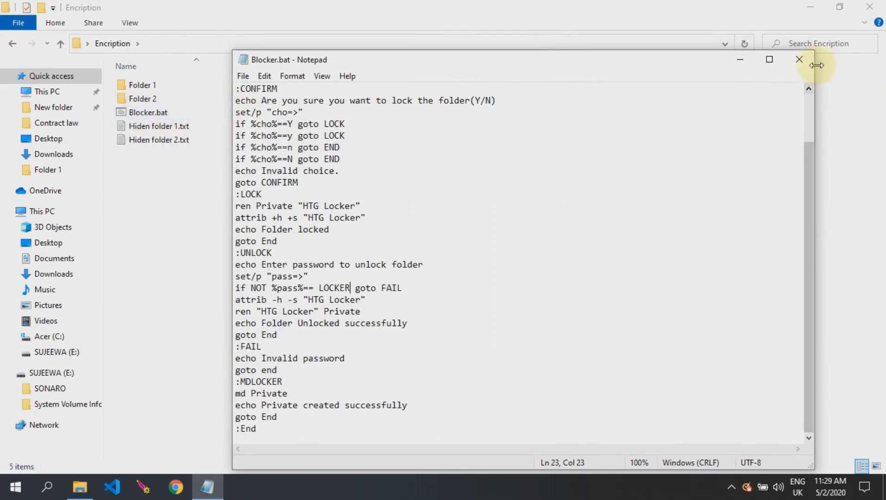
click(801, 59)
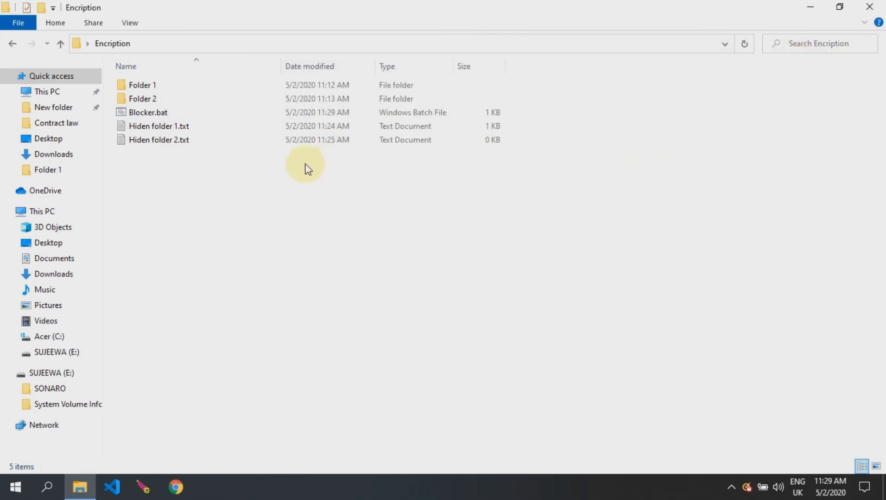
Step: Move Blocker.bat from Encription into Folder 1
right_click(152, 113)
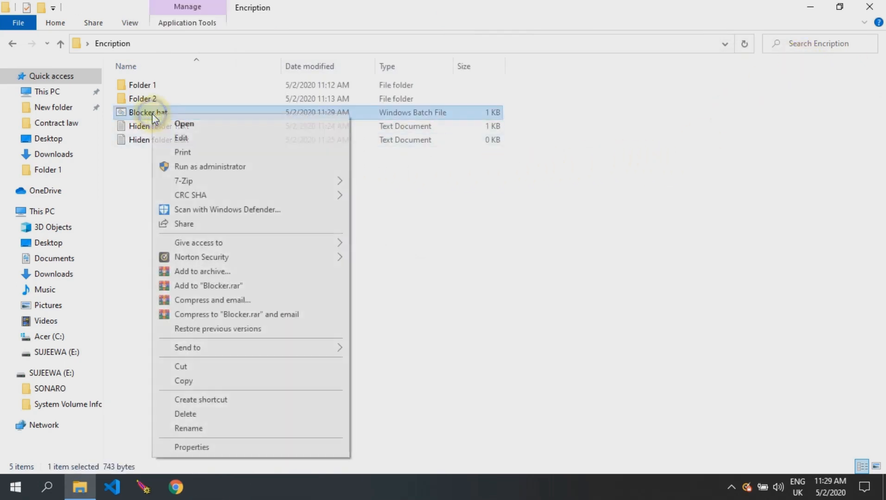
click(180, 367)
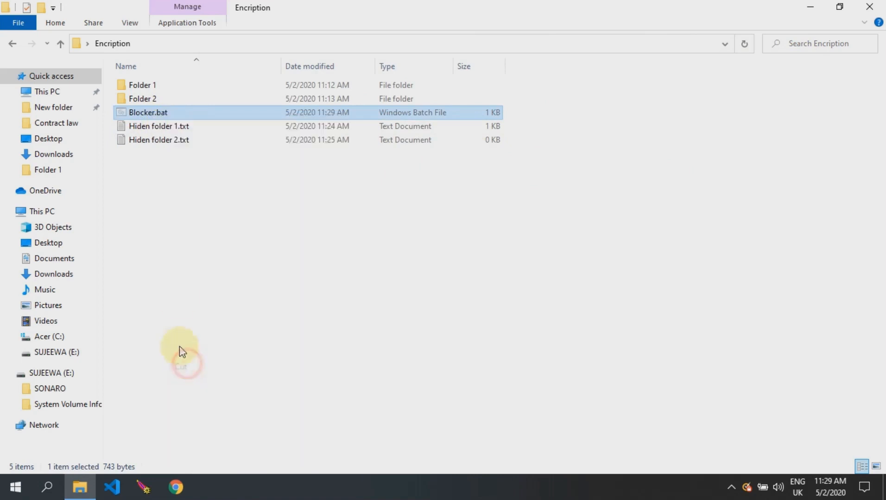
double_click(158, 87)
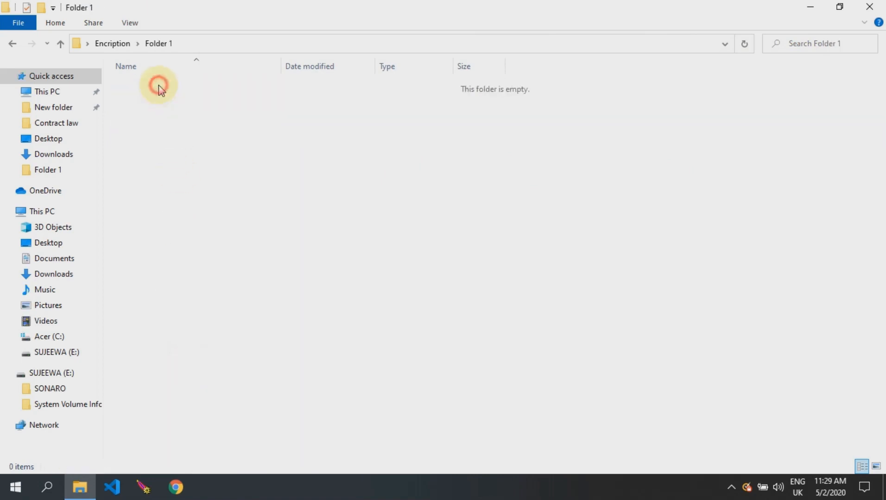
right_click(275, 140)
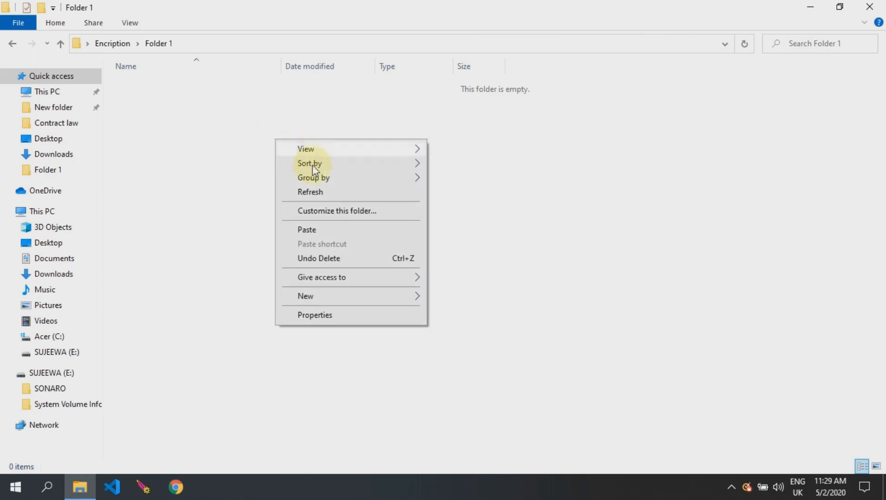
click(323, 232)
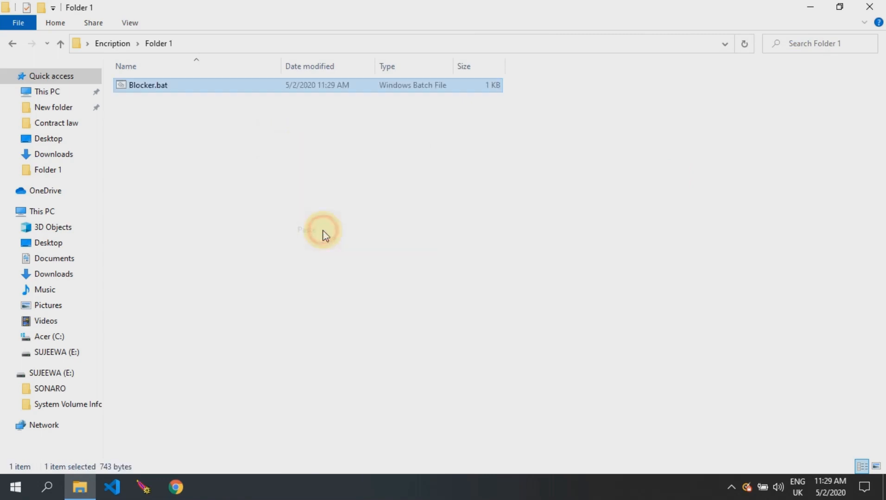
Step: Move Hiden folder 1.txt into Folder 1 and run Blocker.bat to create the Private folder
click(61, 44)
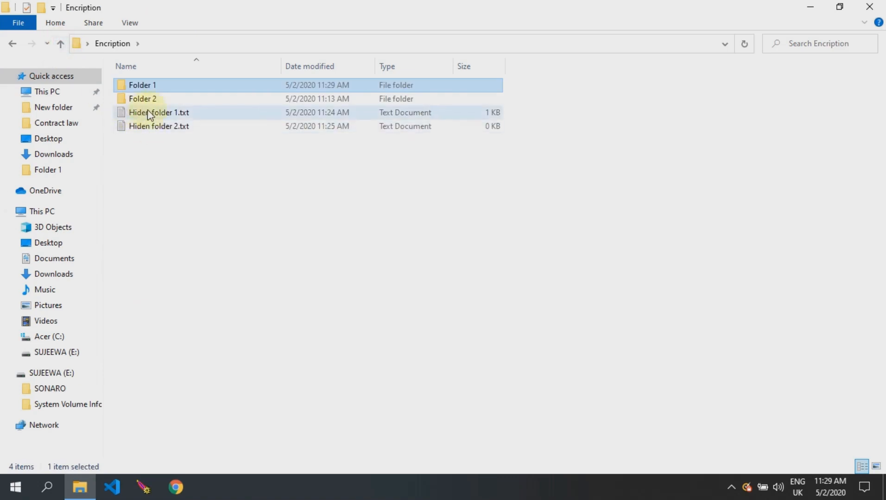
click(152, 114)
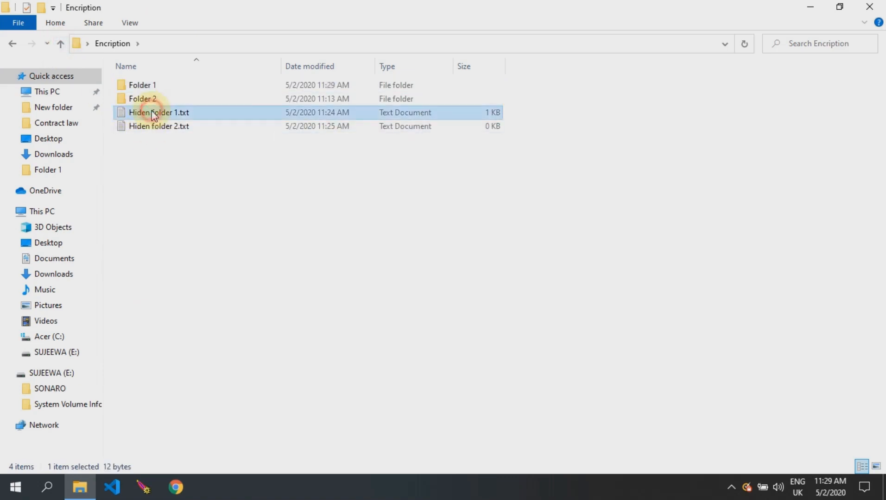
right_click(152, 115)
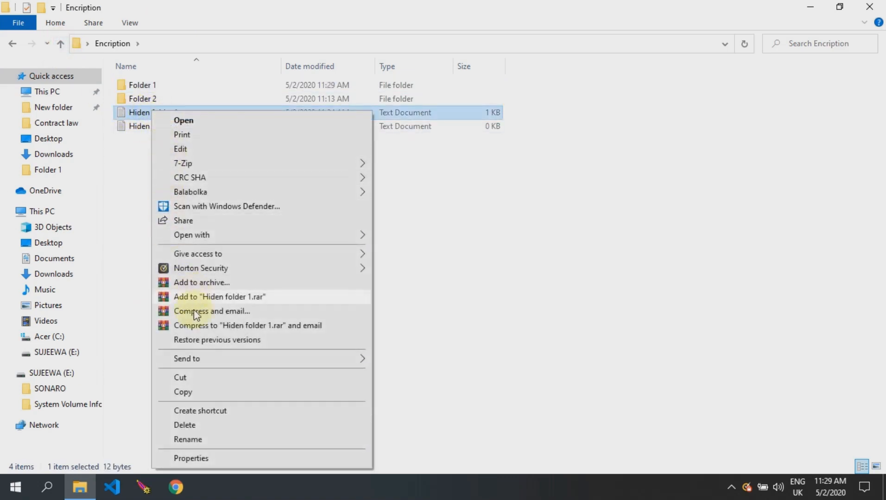
click(195, 378)
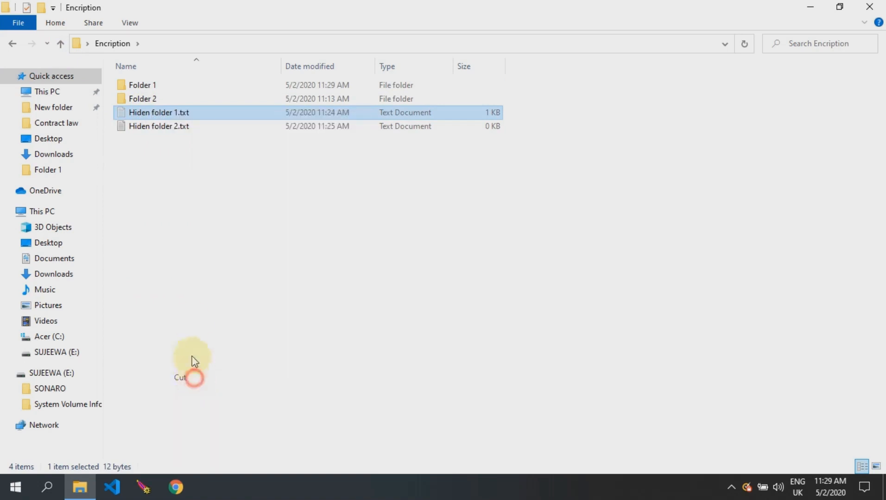
double_click(141, 87)
right_click(202, 165)
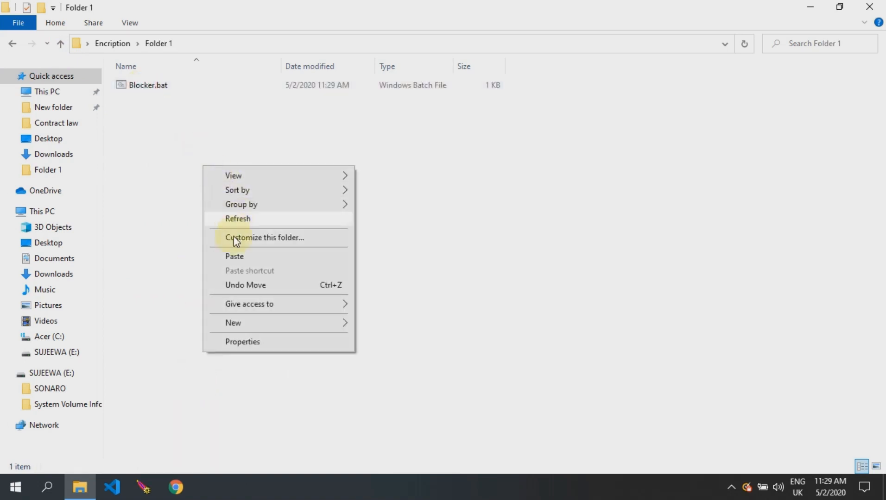
click(235, 256)
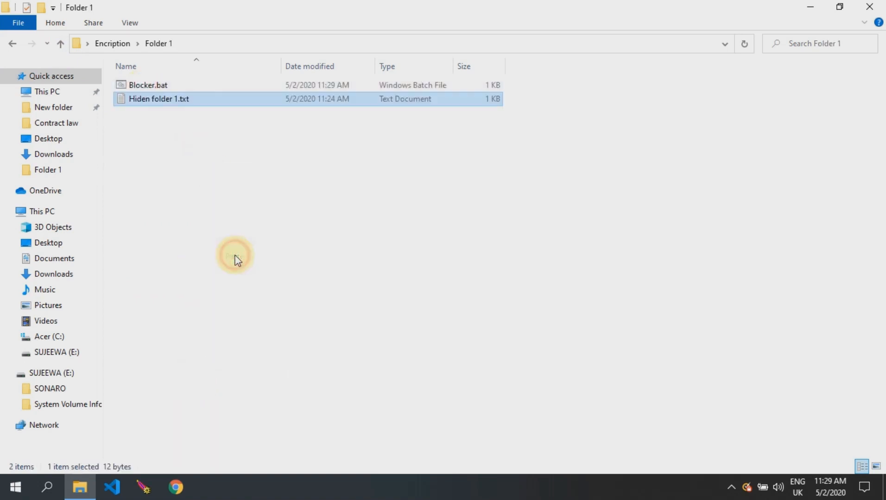
click(162, 85)
double_click(164, 85)
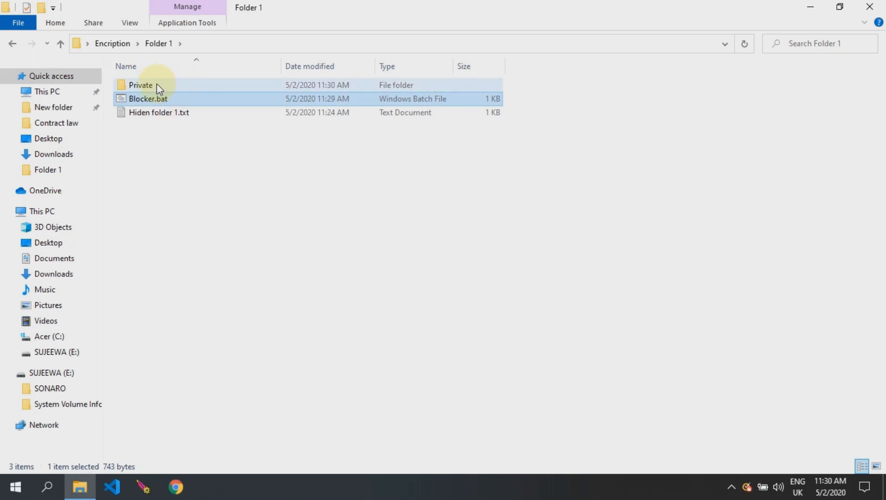
Step: Move Hiden folder 1.txt into the new Private folder and return to Folder 1
right_click(155, 113)
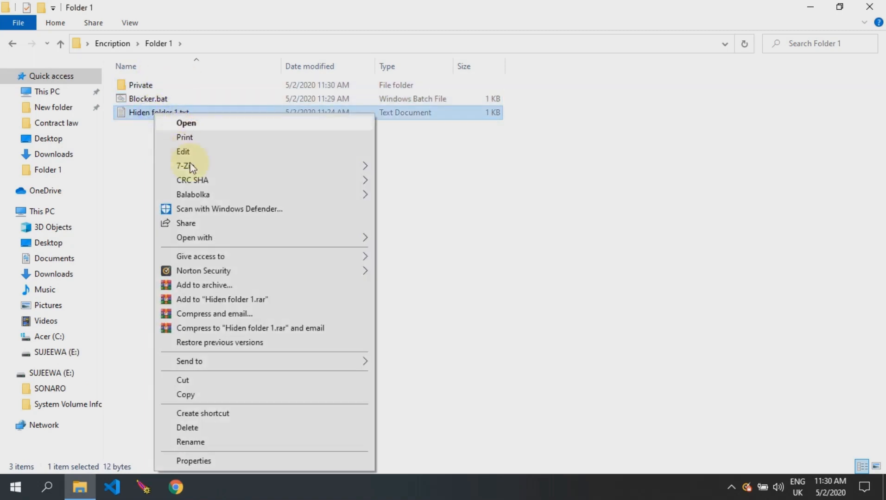
click(190, 379)
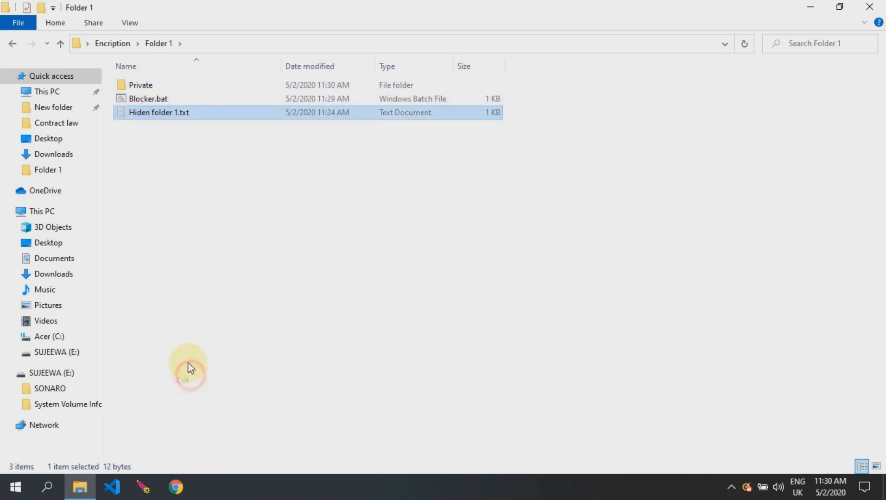
click(154, 85)
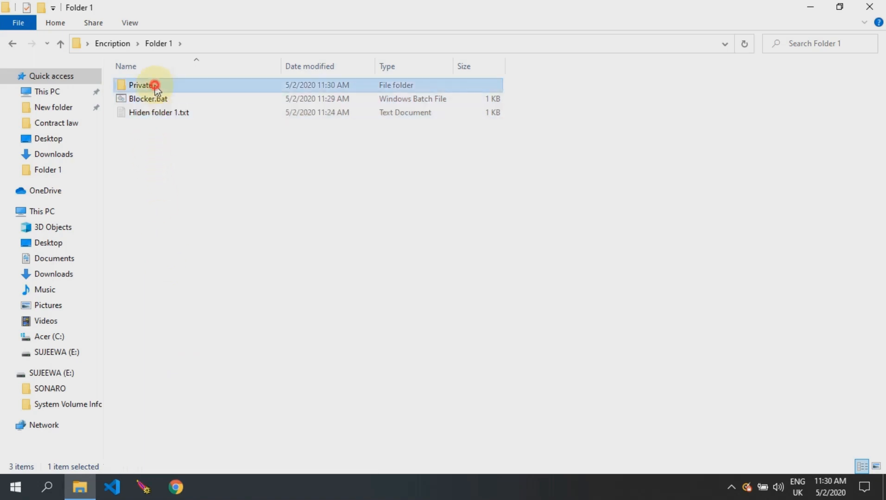
double_click(155, 86)
right_click(154, 100)
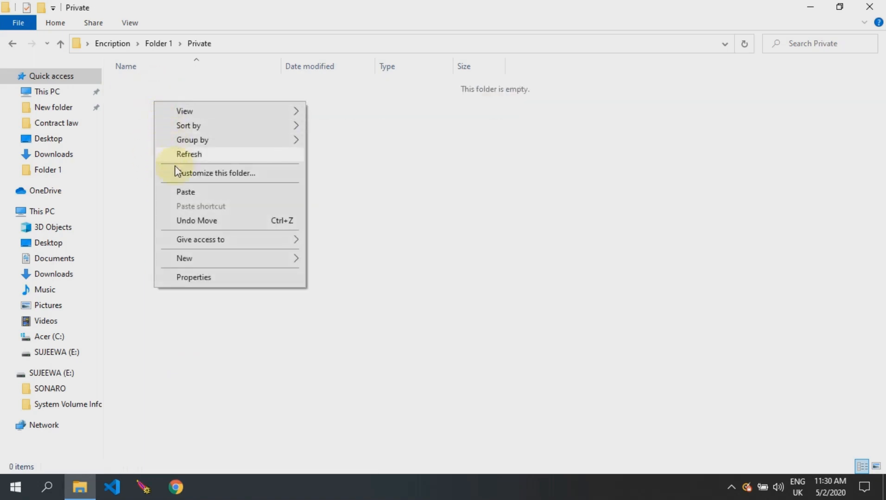
click(182, 193)
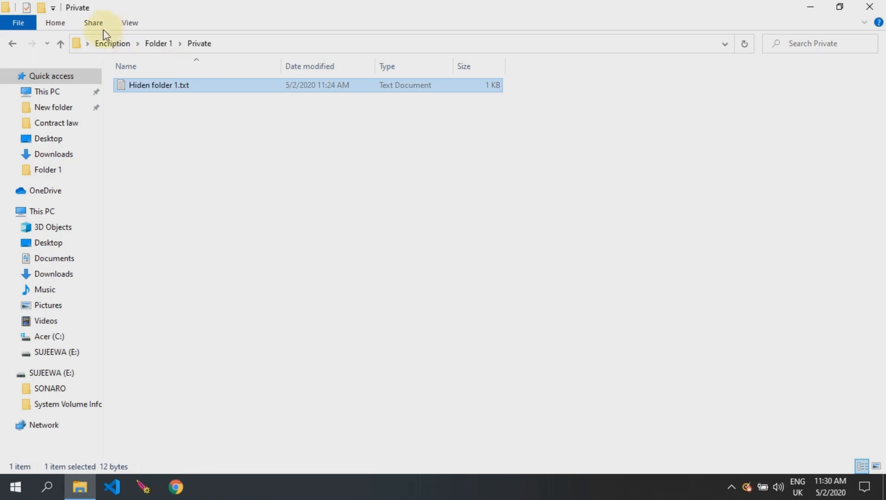
click(60, 44)
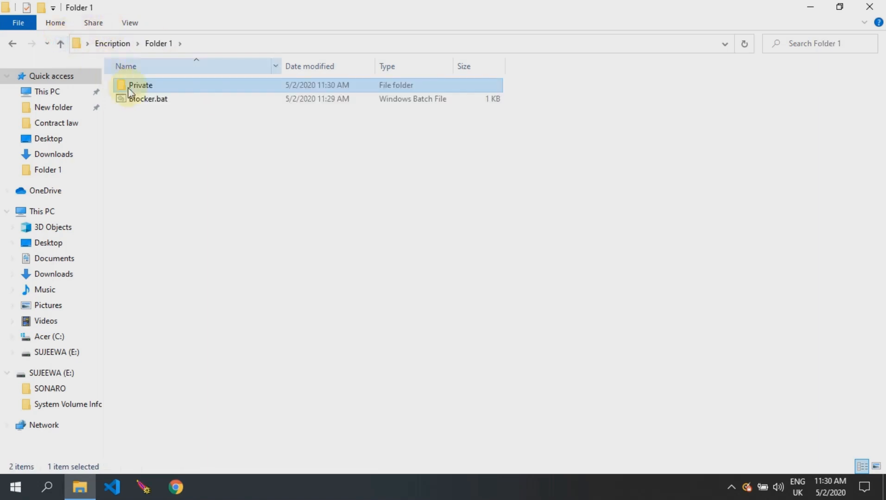
click(141, 100)
Step: Run Blocker.bat and answer Y to lock and hide Folder 1's Private folder
double_click(142, 100)
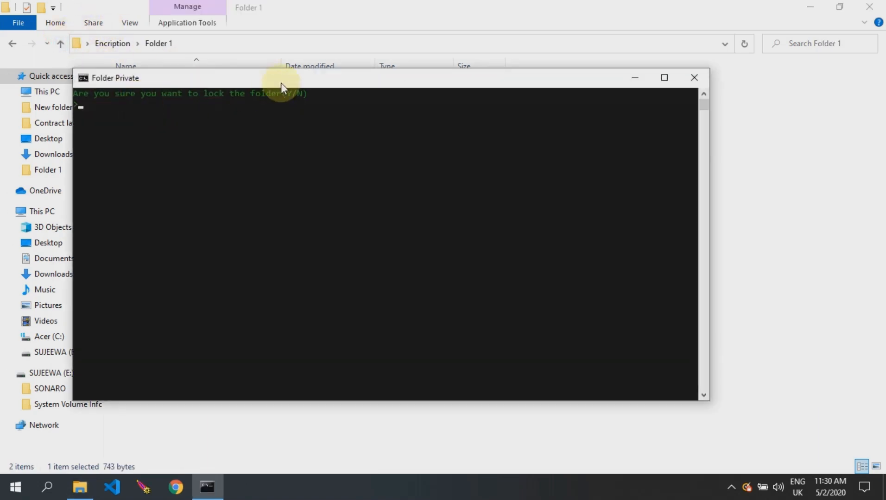
drag(284, 79, 293, 54)
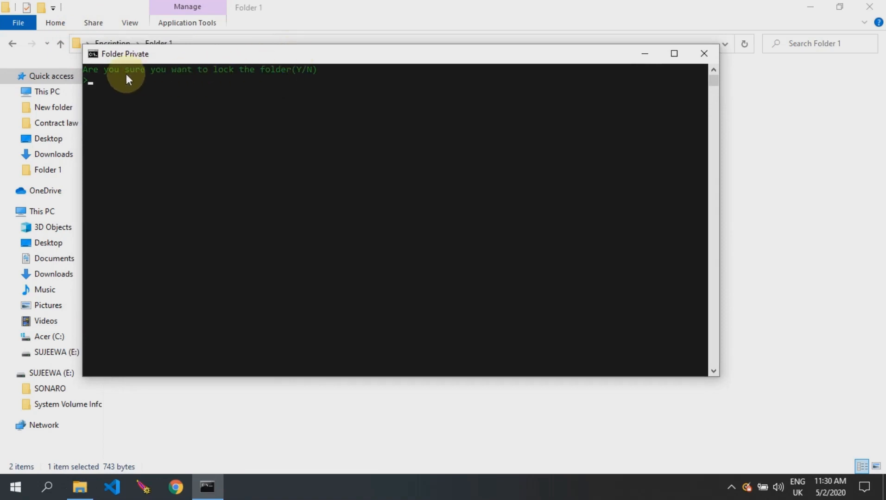
text(Y)
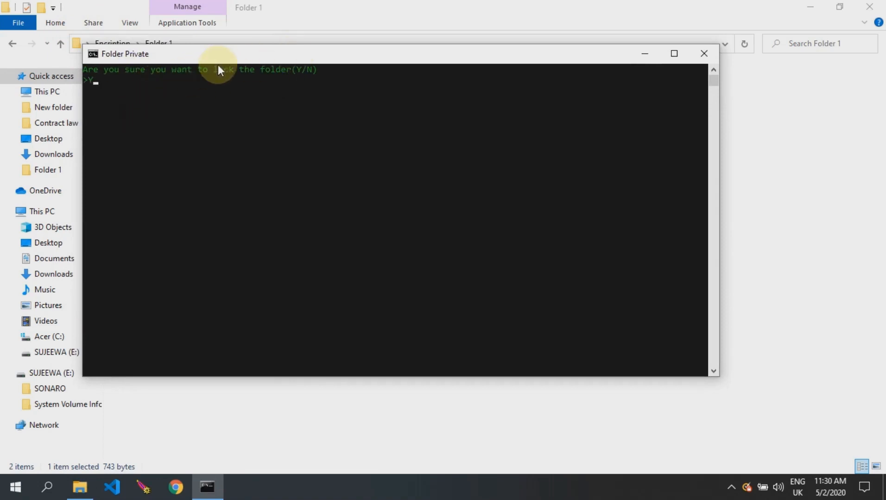
drag(227, 57, 233, 127)
key(Return)
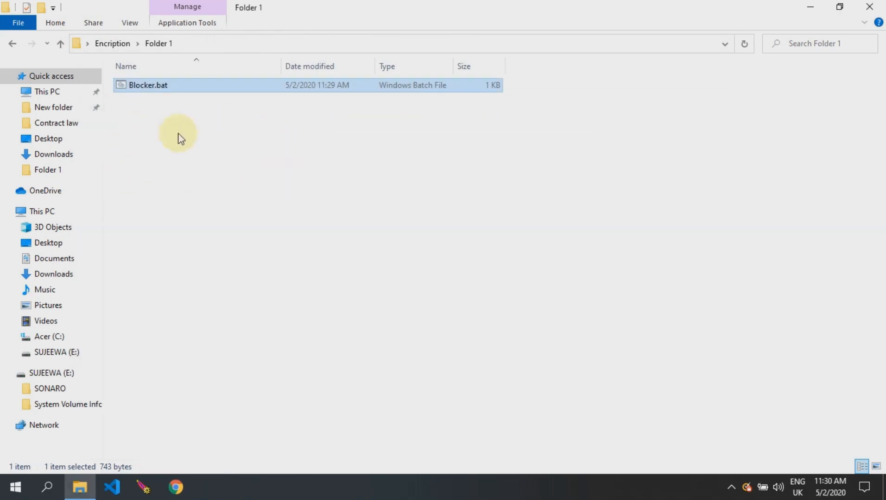
right_click(152, 86)
click(176, 92)
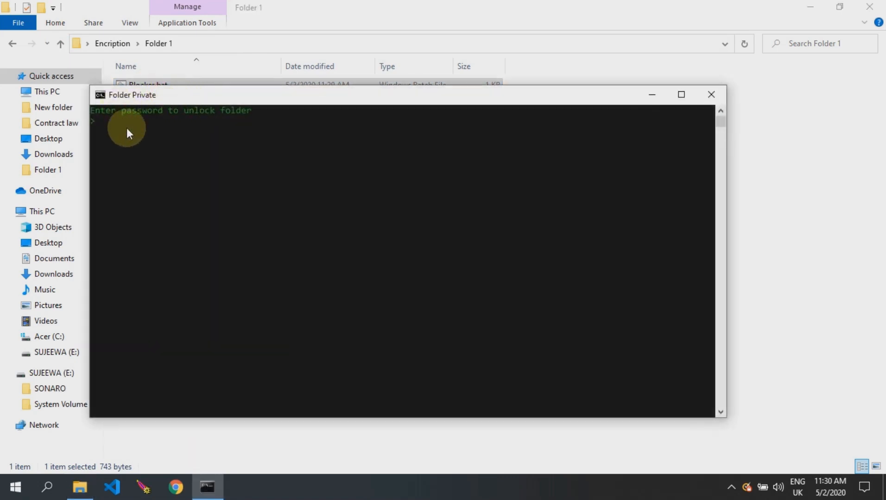
text(LOCK)
key(Return)
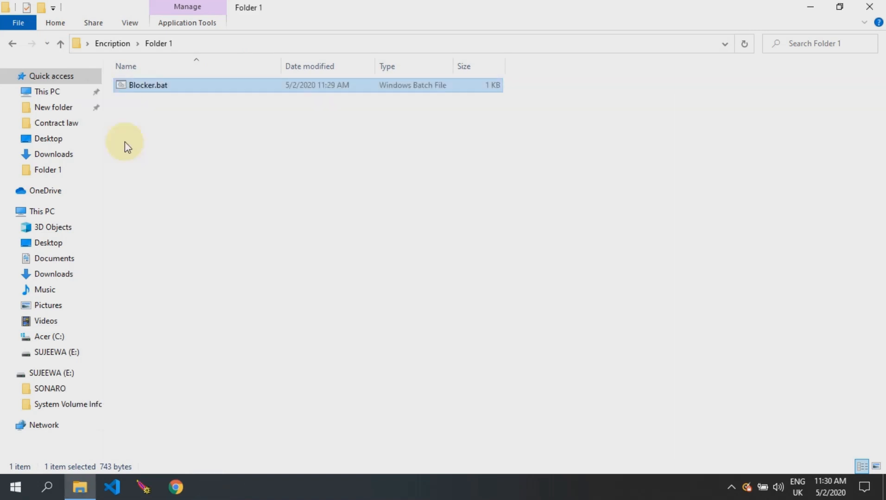
double_click(141, 84)
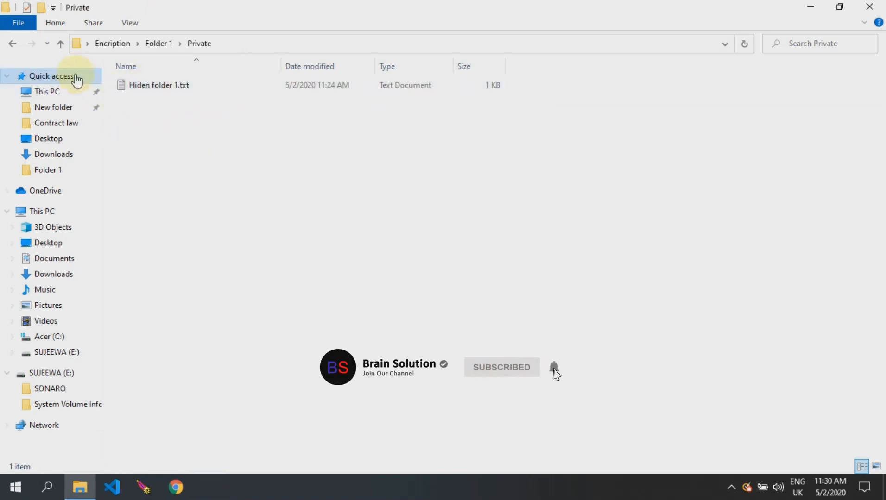
click(59, 45)
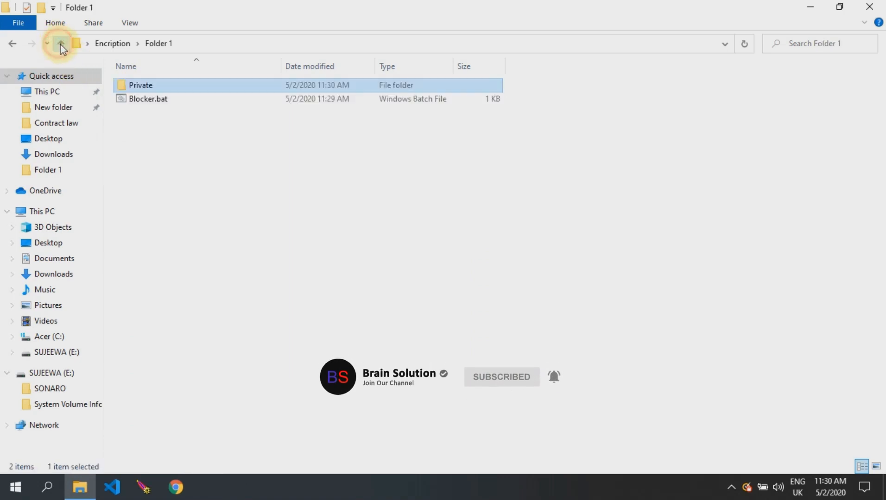
double_click(139, 98)
text(Y)
key(Return)
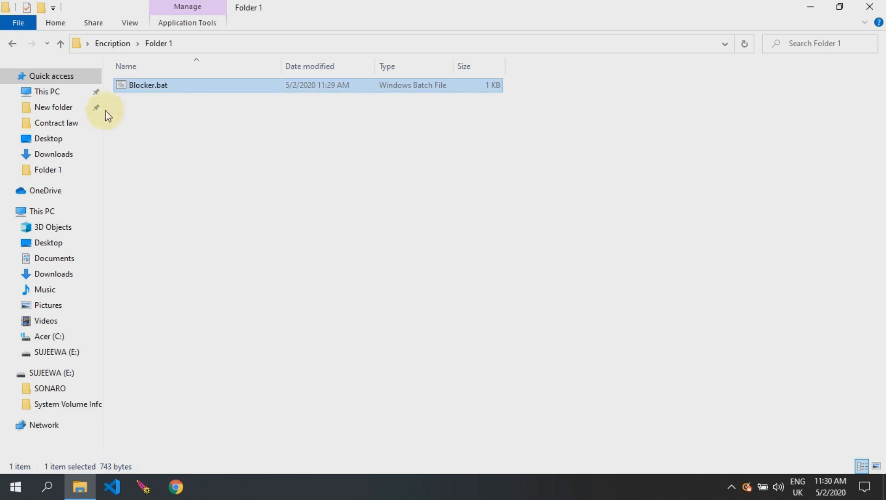
Step: Move Blocker.bat from Folder 1 into Folder 2
right_click(149, 89)
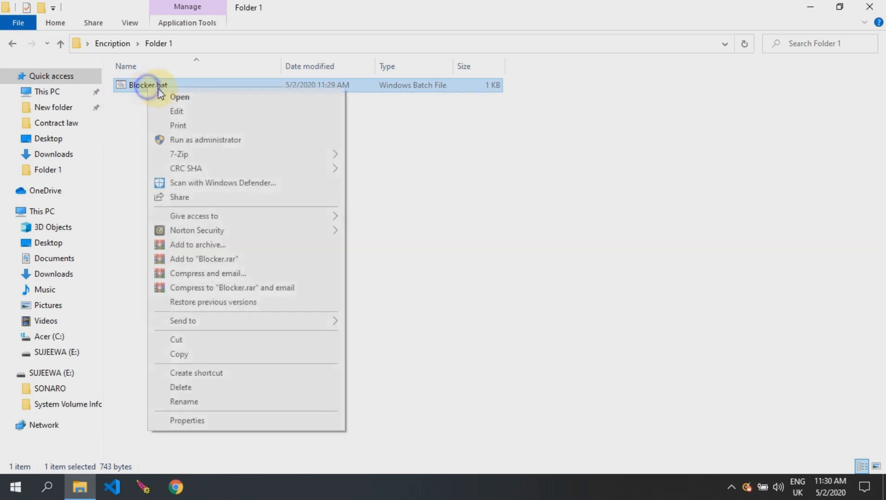
click(183, 341)
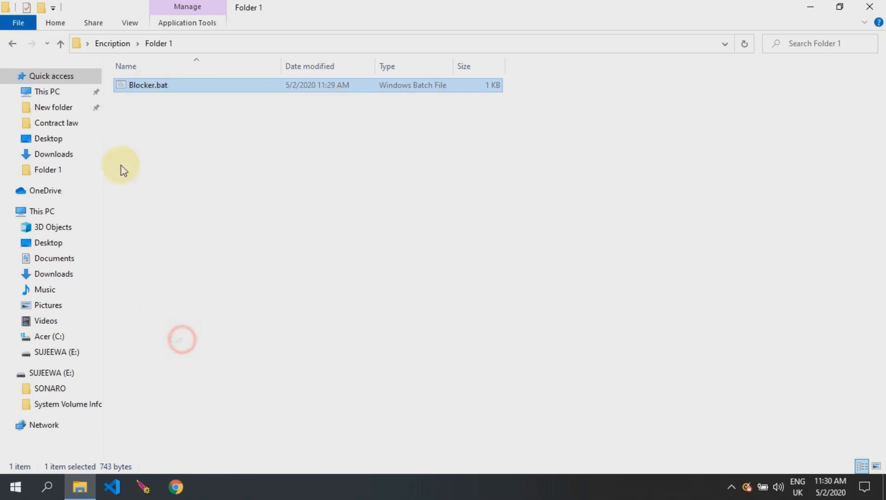
click(62, 44)
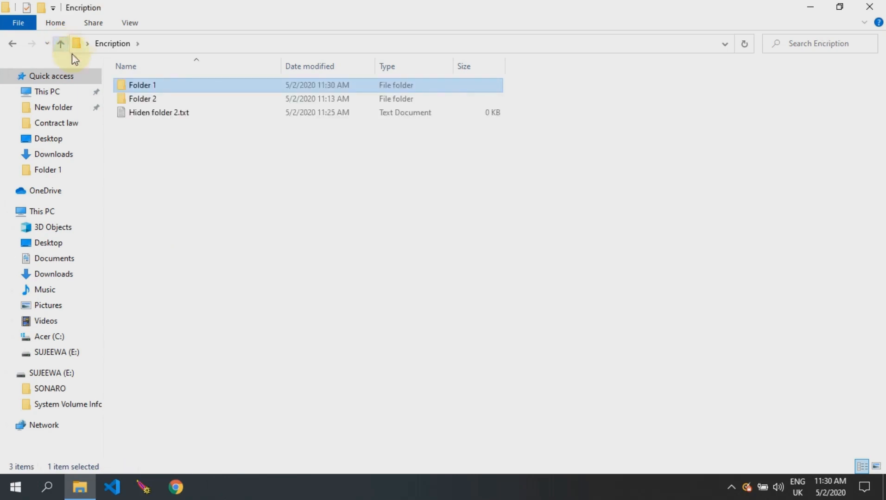
double_click(125, 96)
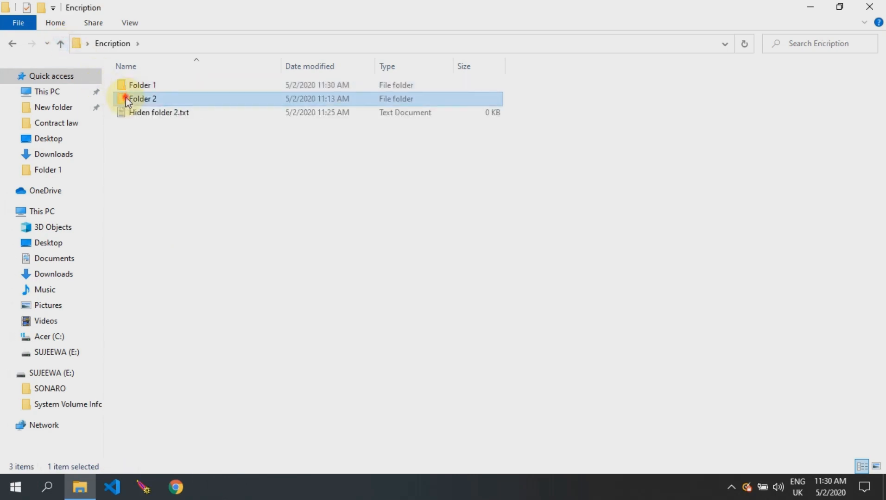
right_click(159, 119)
click(193, 209)
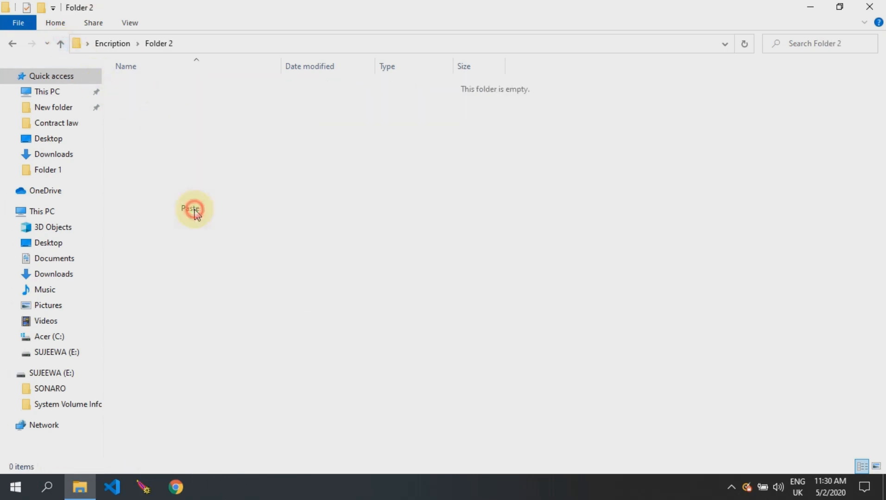
Step: Check that Folder 1 now appears empty, then reopen Folder 2
click(61, 44)
double_click(128, 86)
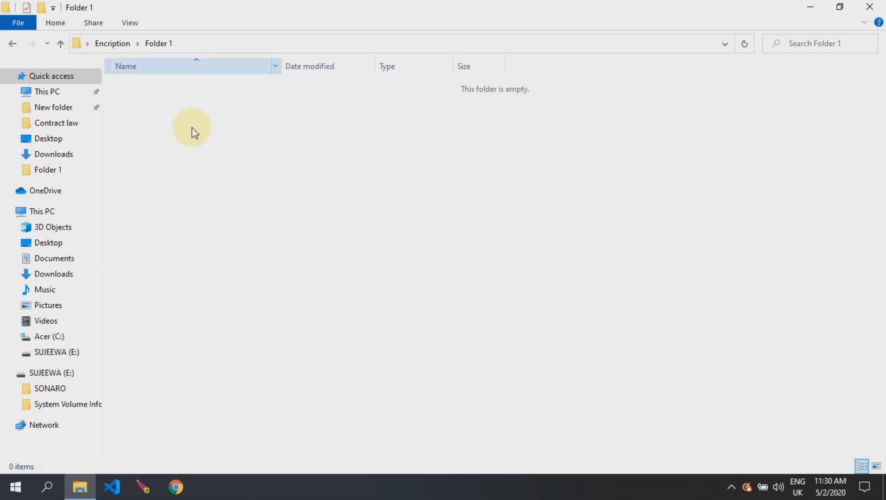
click(59, 44)
double_click(153, 98)
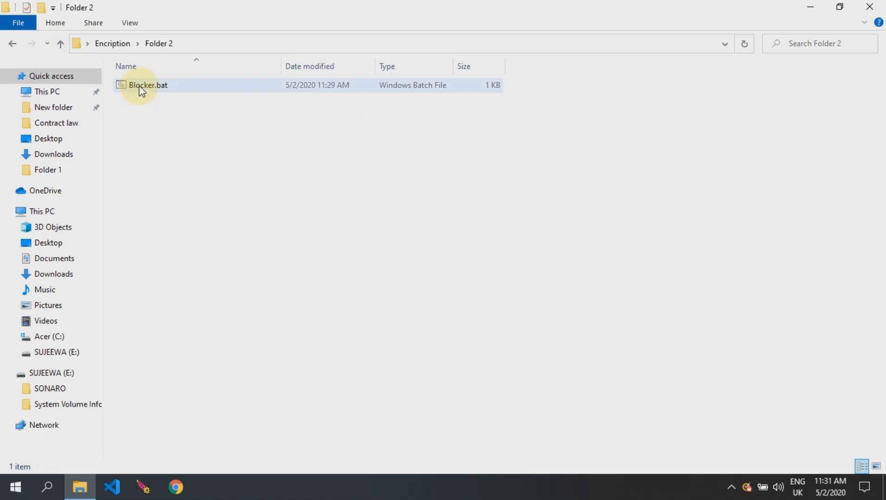
Step: Move Hiden folder 2.txt from Encription into Folder 2's Private folder
click(139, 86)
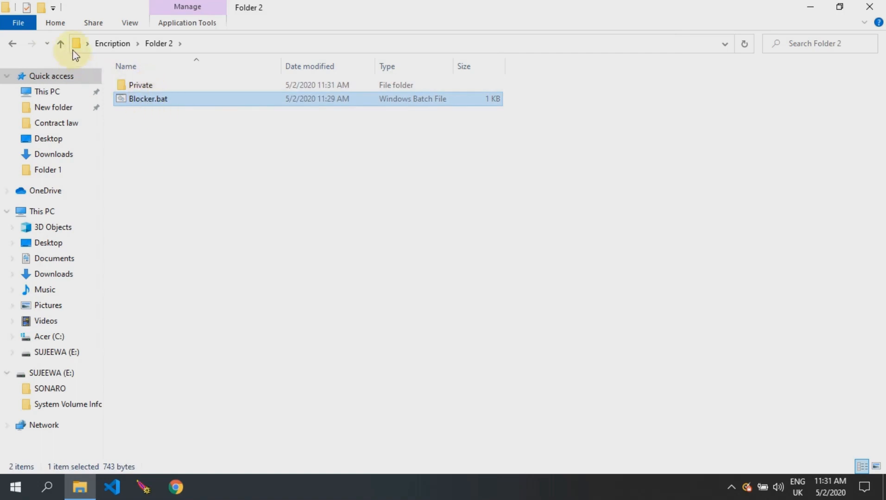
click(57, 45)
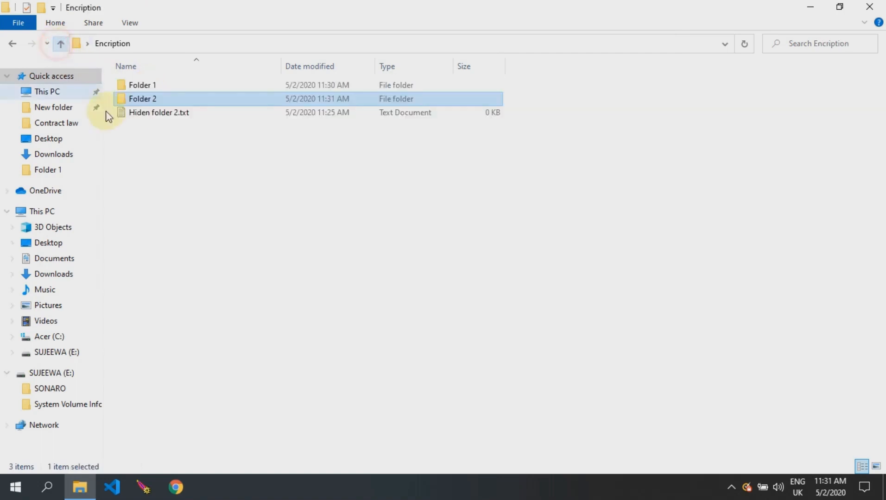
right_click(151, 113)
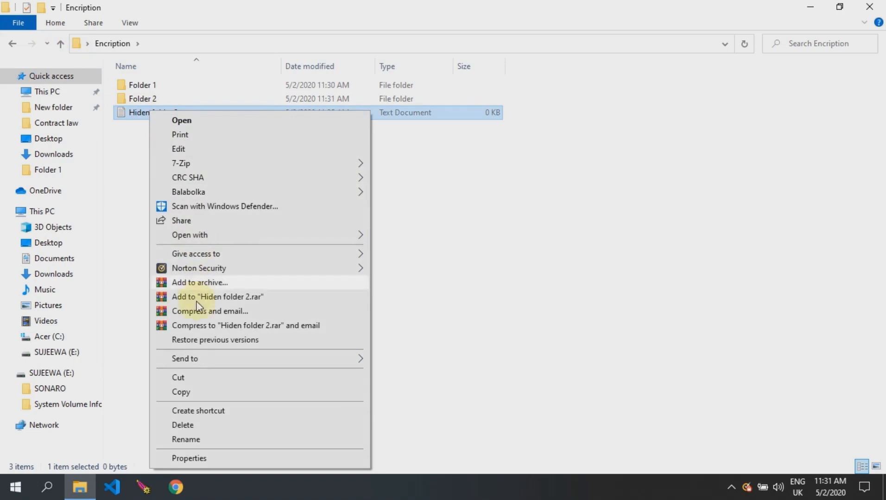
click(189, 379)
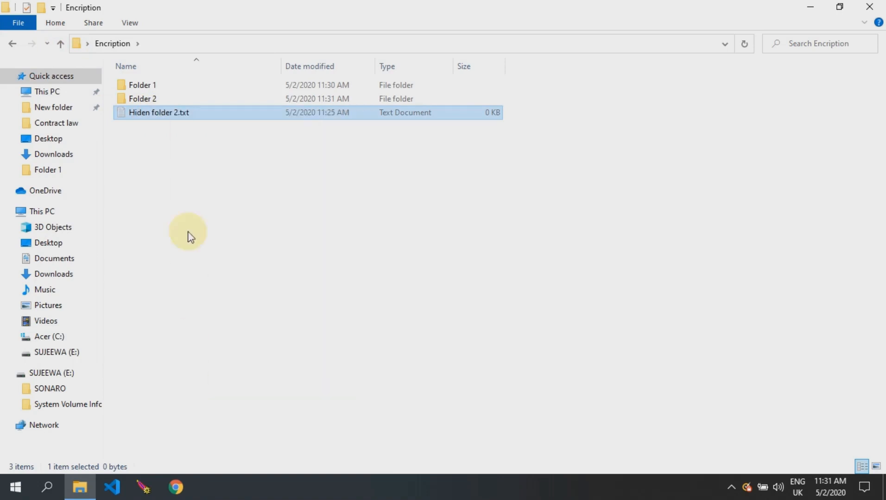
double_click(149, 98)
click(152, 86)
double_click(153, 85)
right_click(164, 119)
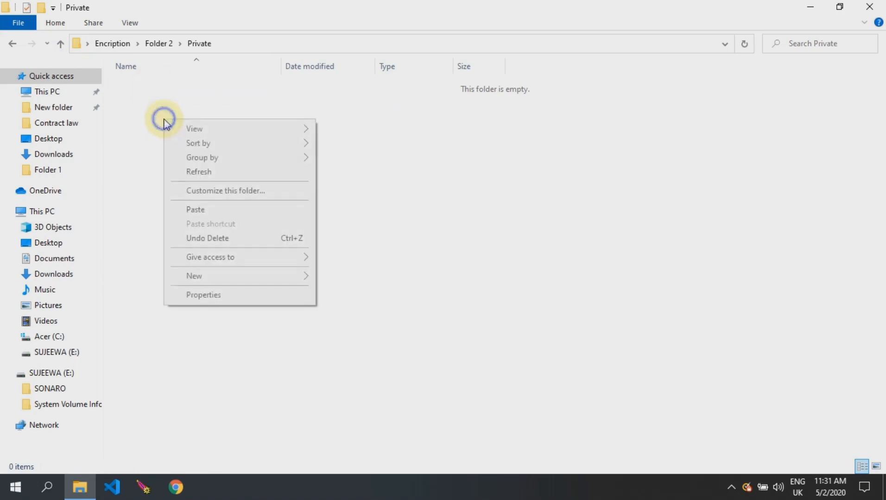
click(209, 209)
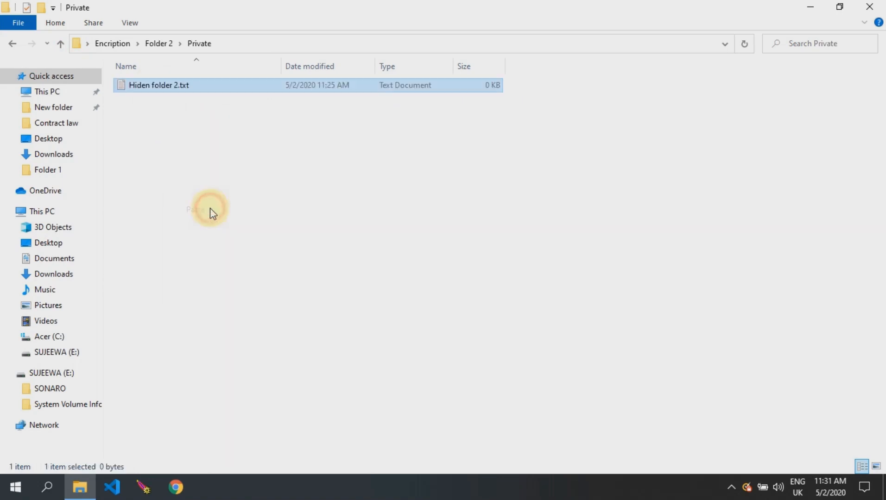
click(60, 44)
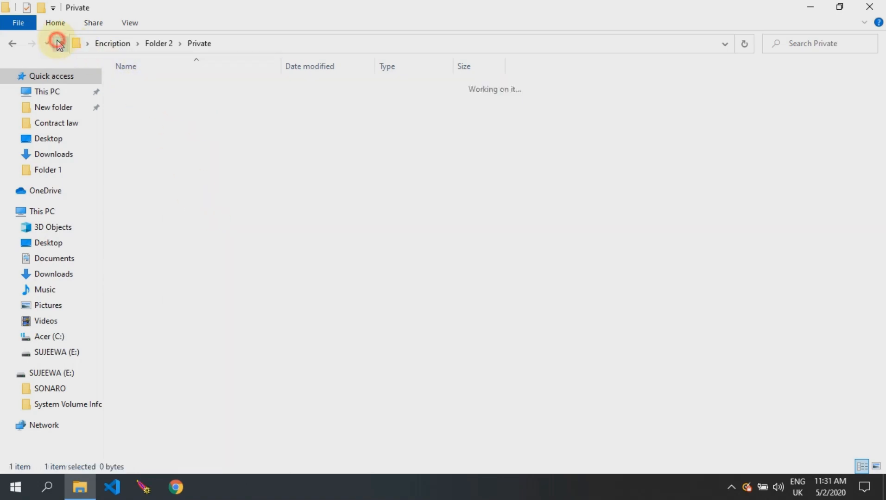
Step: Run Blocker.bat in Folder 2 and answer Y to lock and hide its Private folder
right_click(144, 103)
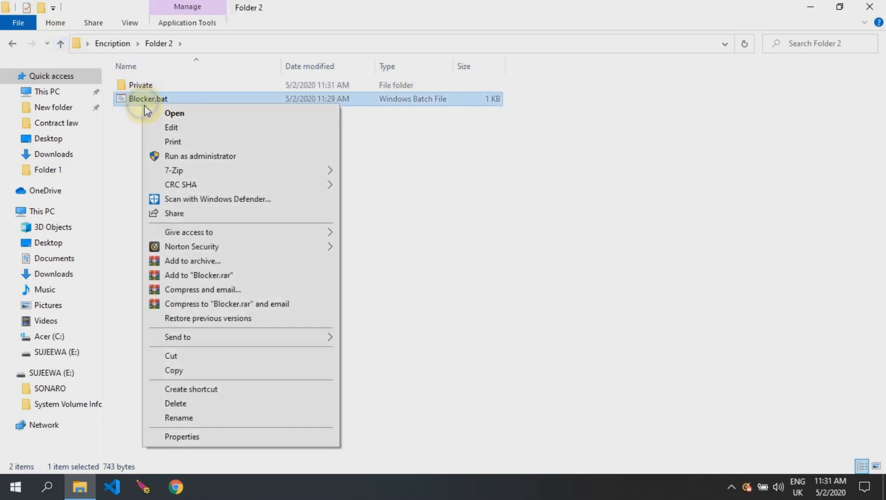
click(185, 114)
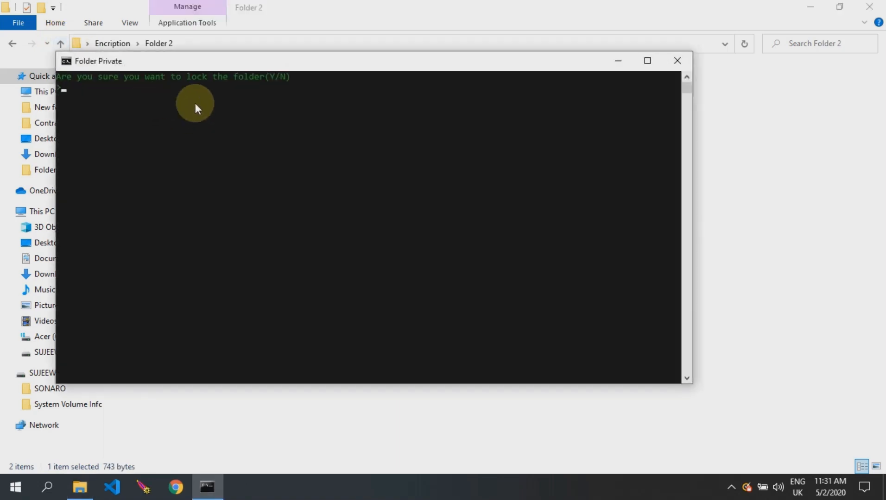
drag(223, 63, 222, 136)
text(Y)
key(Return)
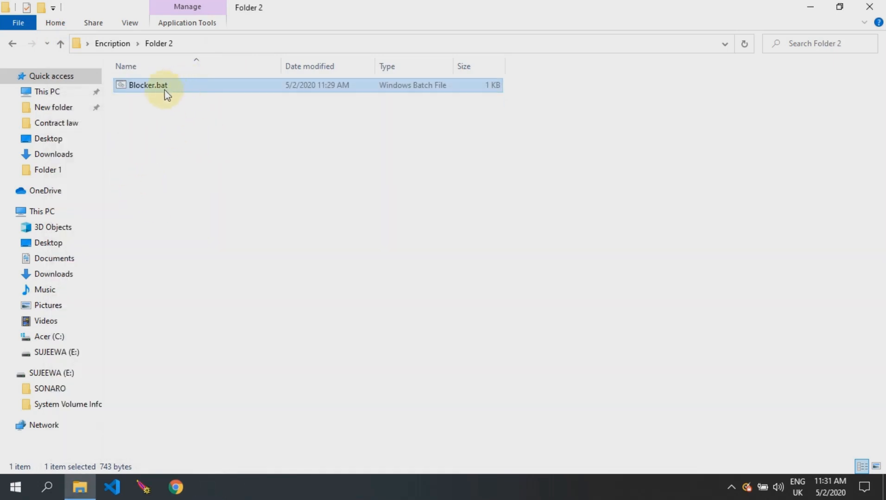
Step: Check Folder 1's contents, then return to Folder 2
click(64, 44)
double_click(138, 86)
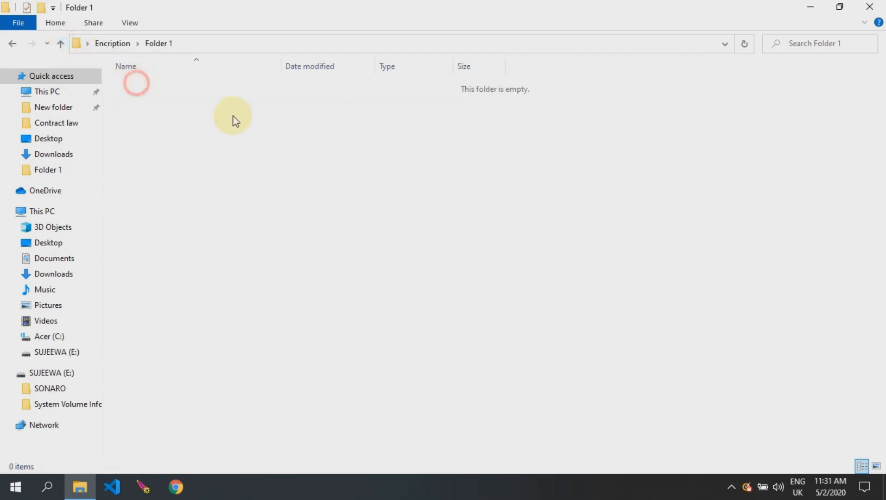
click(61, 43)
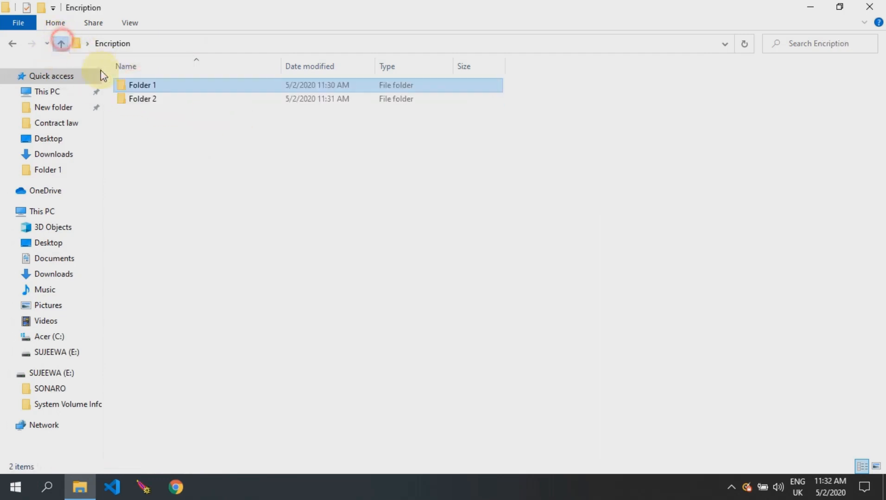
double_click(137, 97)
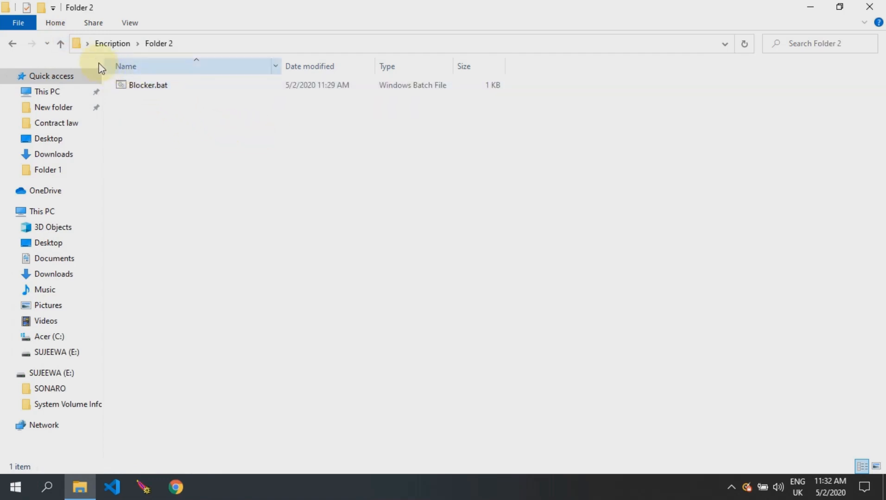
Step: Run Blocker.bat, enter the unlock password, and open the restored Private folder
double_click(154, 88)
text(123456)
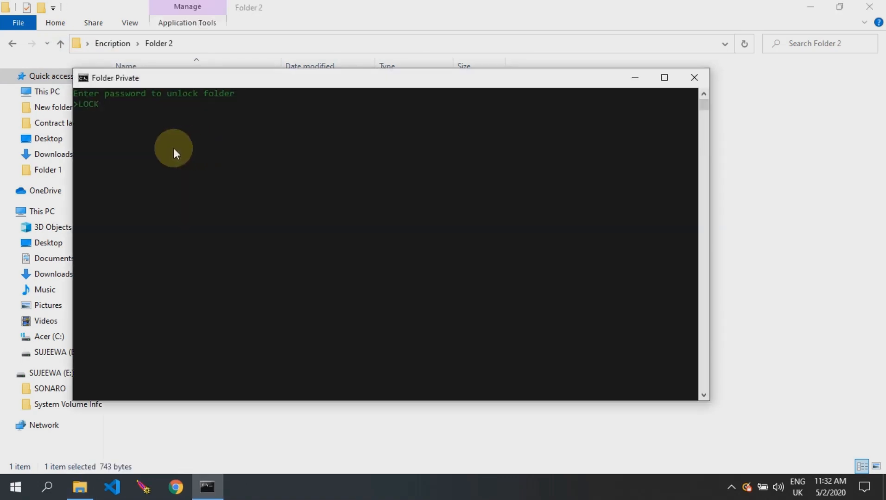
key(Return)
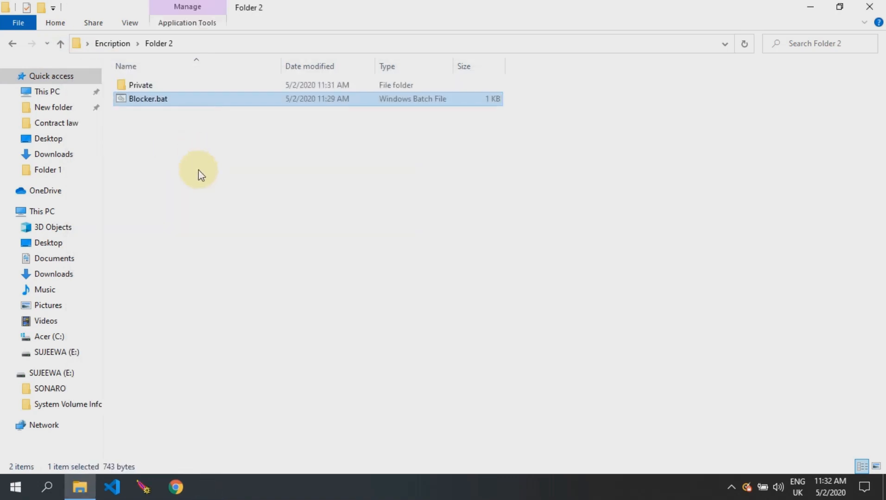
double_click(136, 84)
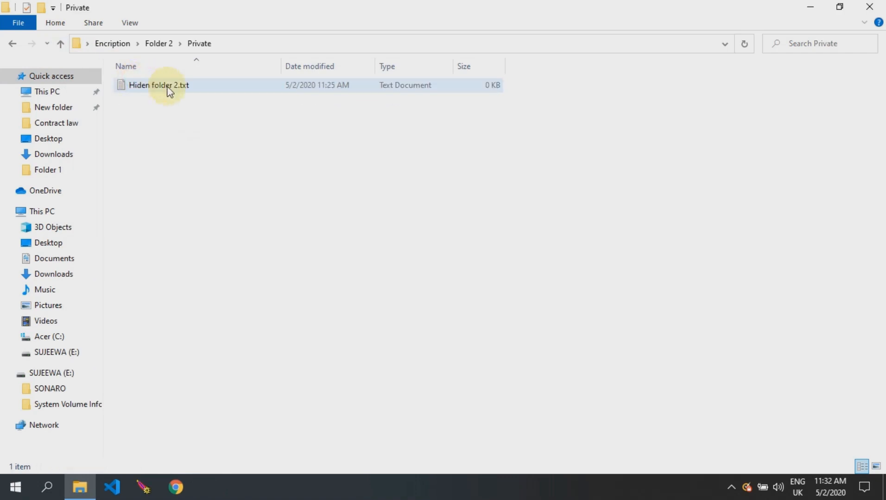
Step: Move Blocker.bat from Folder 2 into the empty Folder 1
click(59, 45)
right_click(138, 98)
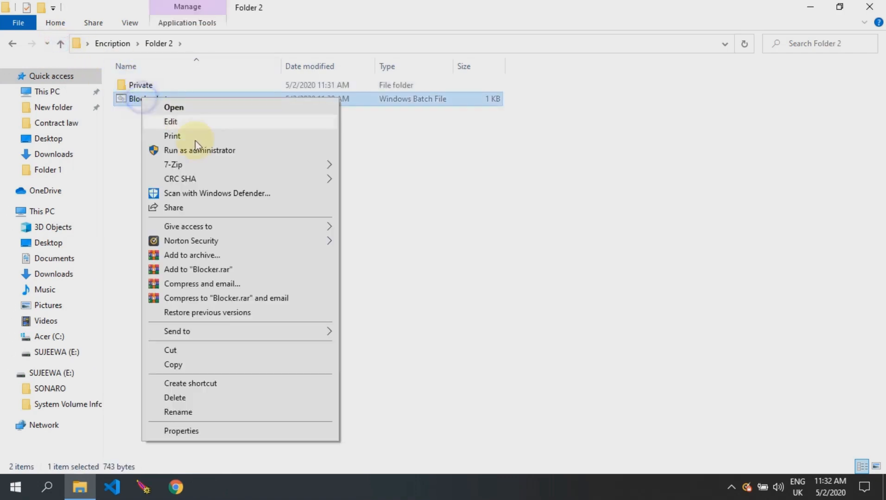
click(179, 351)
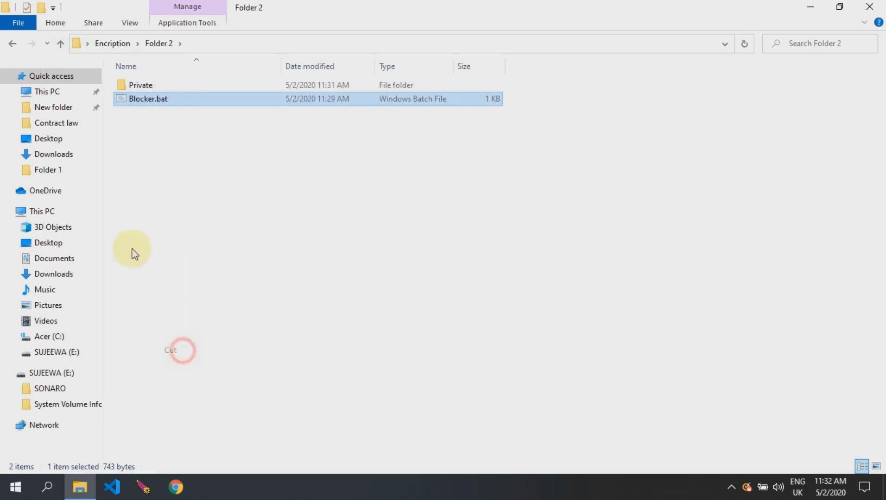
click(62, 44)
double_click(132, 87)
right_click(150, 135)
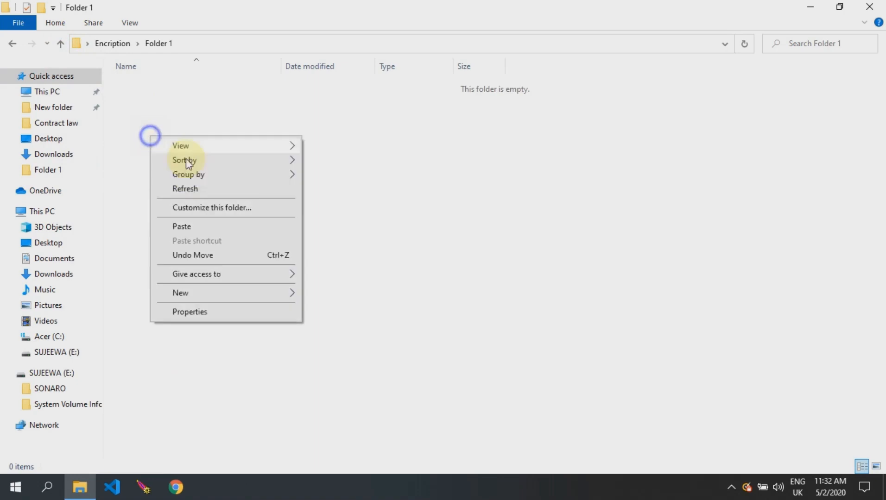
click(191, 227)
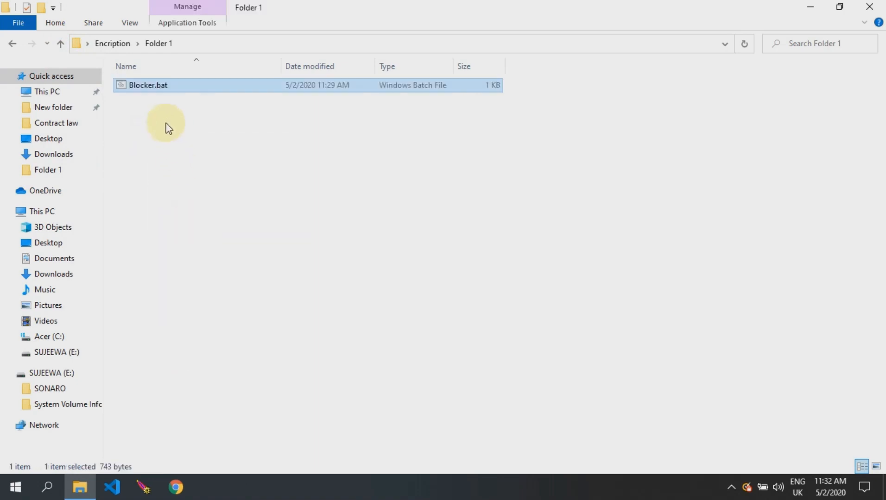
Step: Run Blocker.bat in Folder 1, enter the password to unlock Private, and open it
double_click(148, 86)
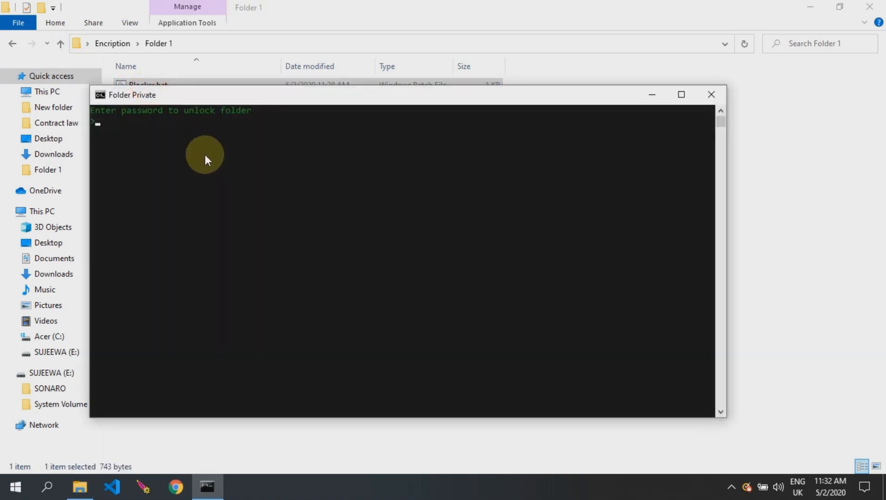
text(LOCKER)
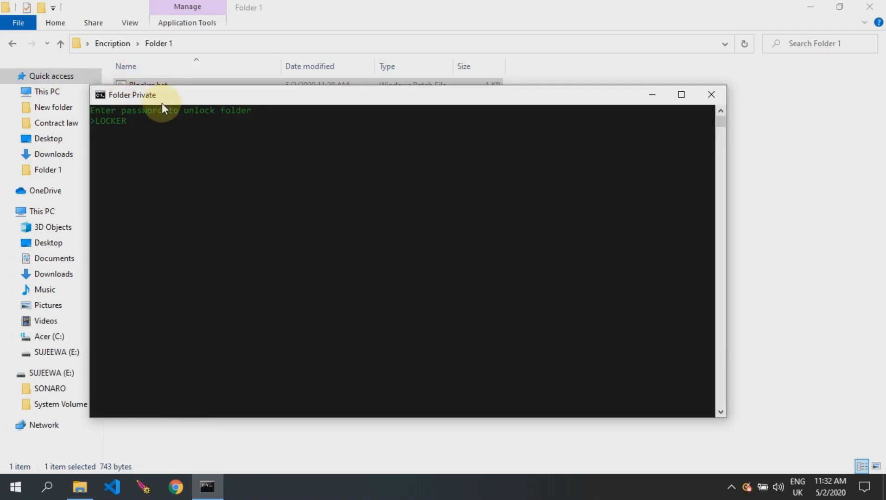
drag(167, 105, 167, 171)
key(Return)
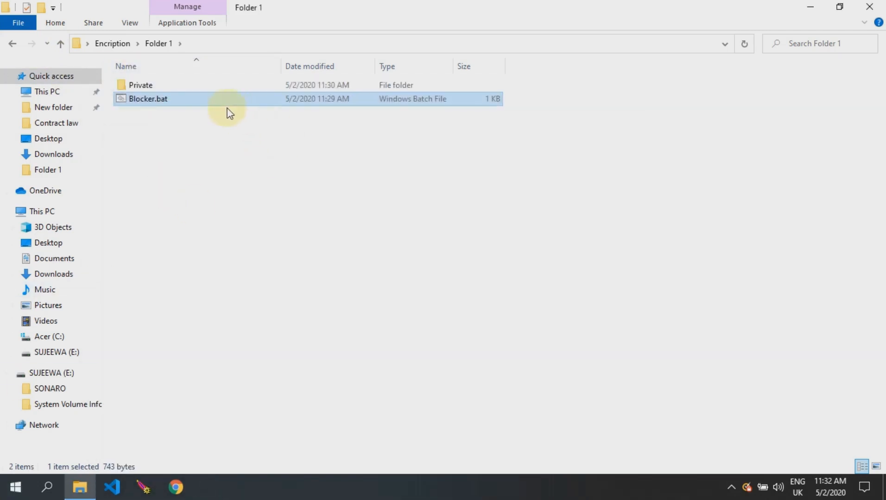
double_click(166, 86)
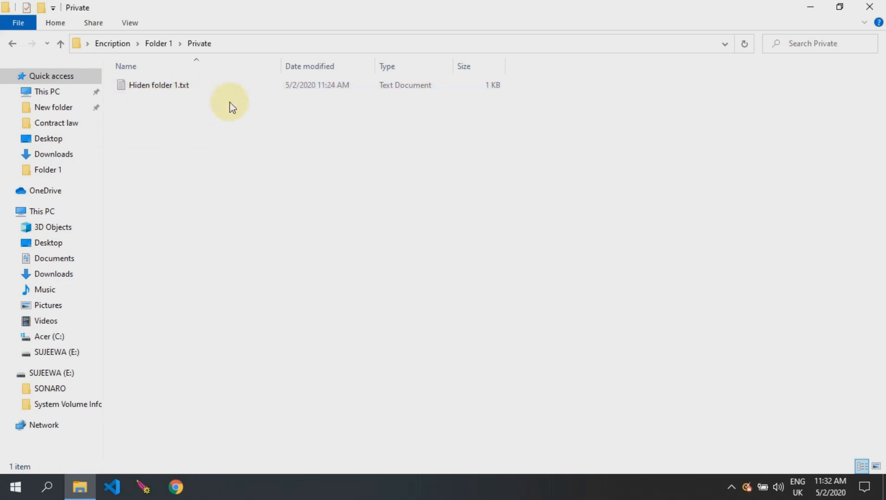
Step: Return to Folder 1 showing Private and Blocker.bat, then close the File Explorer window
click(61, 44)
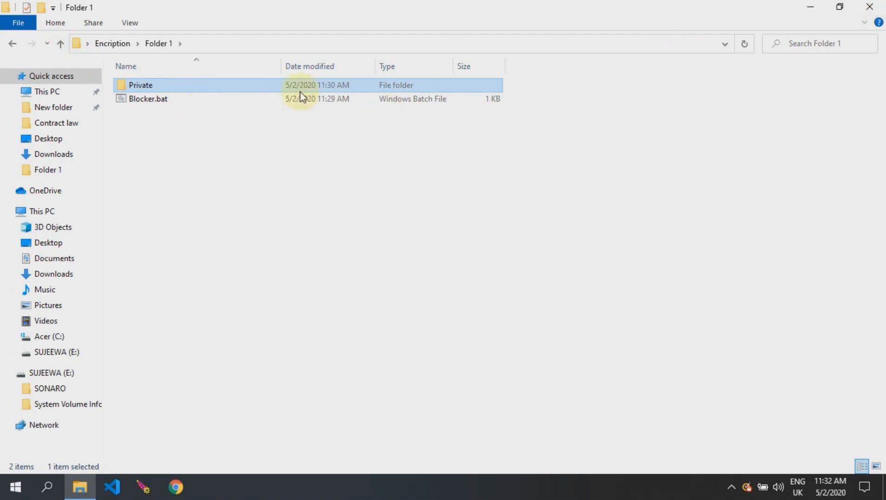
right_click(165, 98)
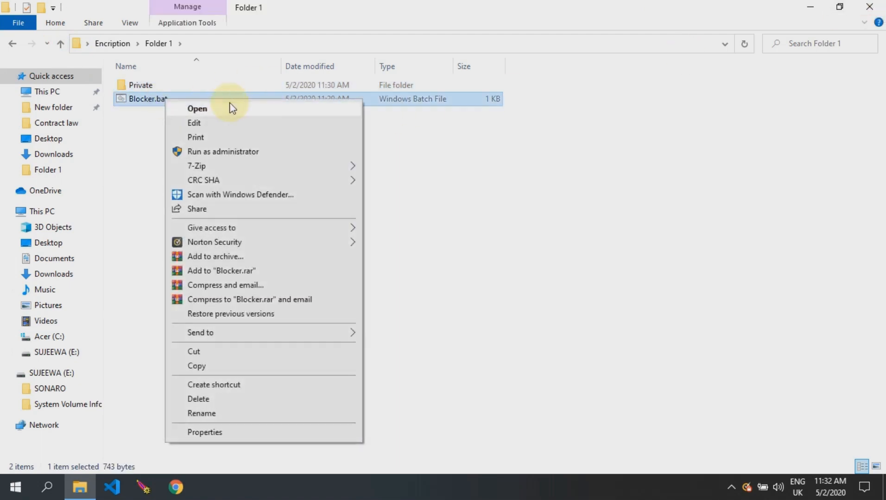
click(443, 137)
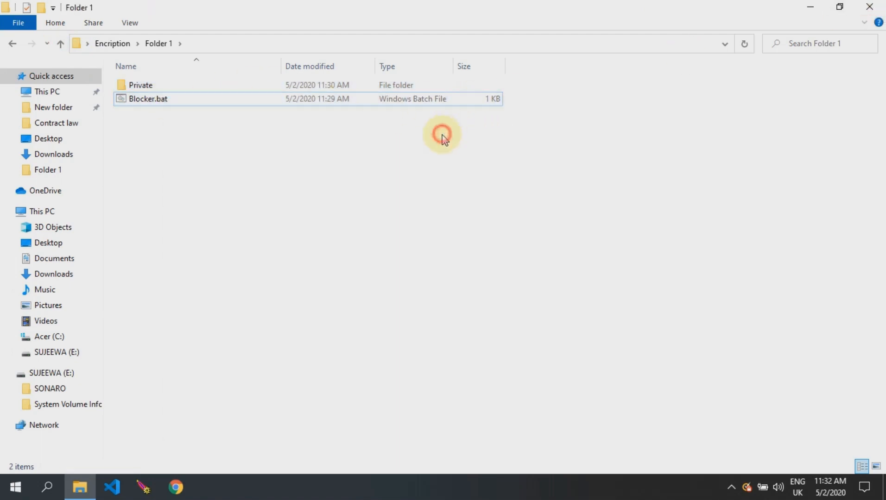
click(869, 7)
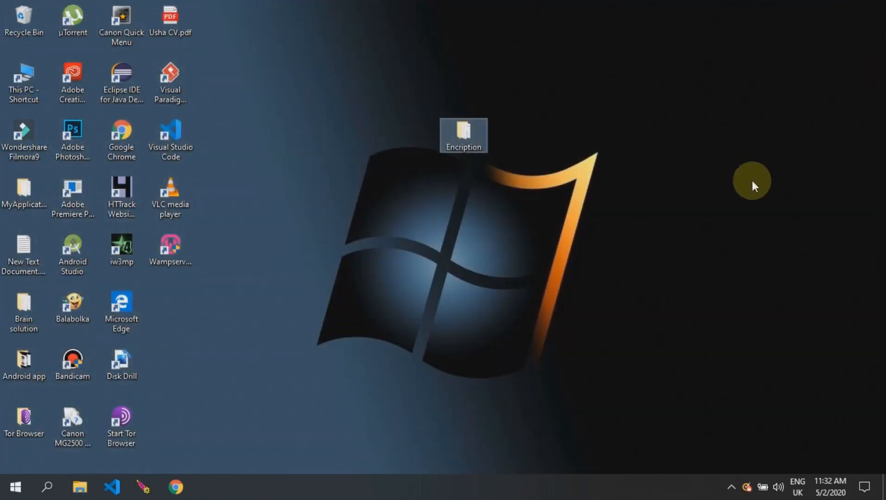